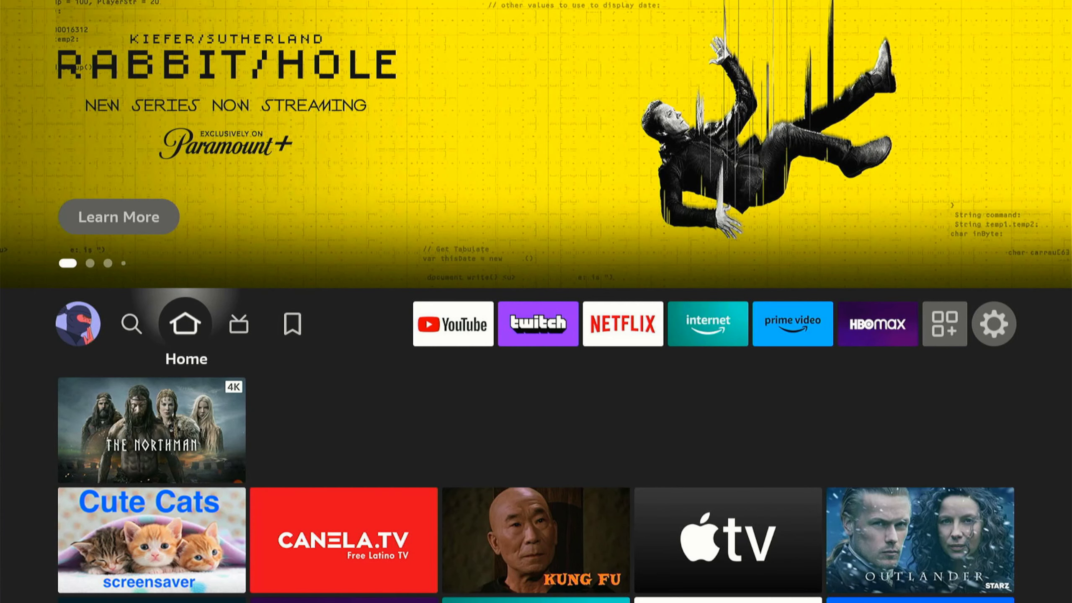
Step: Go from the home screen to the device's Settings section
key("Right")
key("Right")
key("Right")
key("Right")
key("Right")
key("Right")
key("Right")
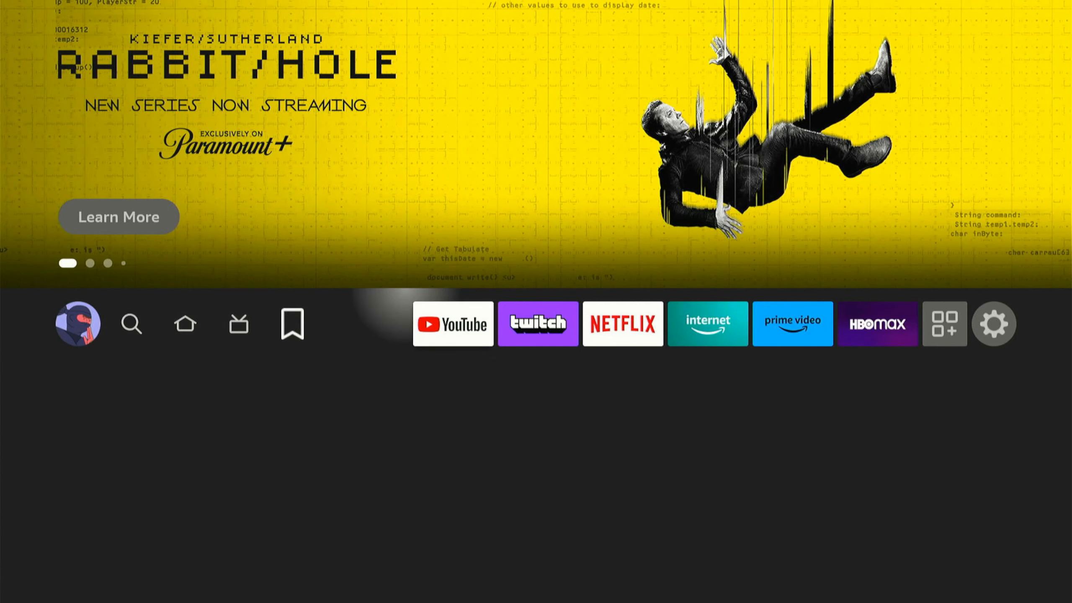
key("Right")
key("Right")
key("Right")
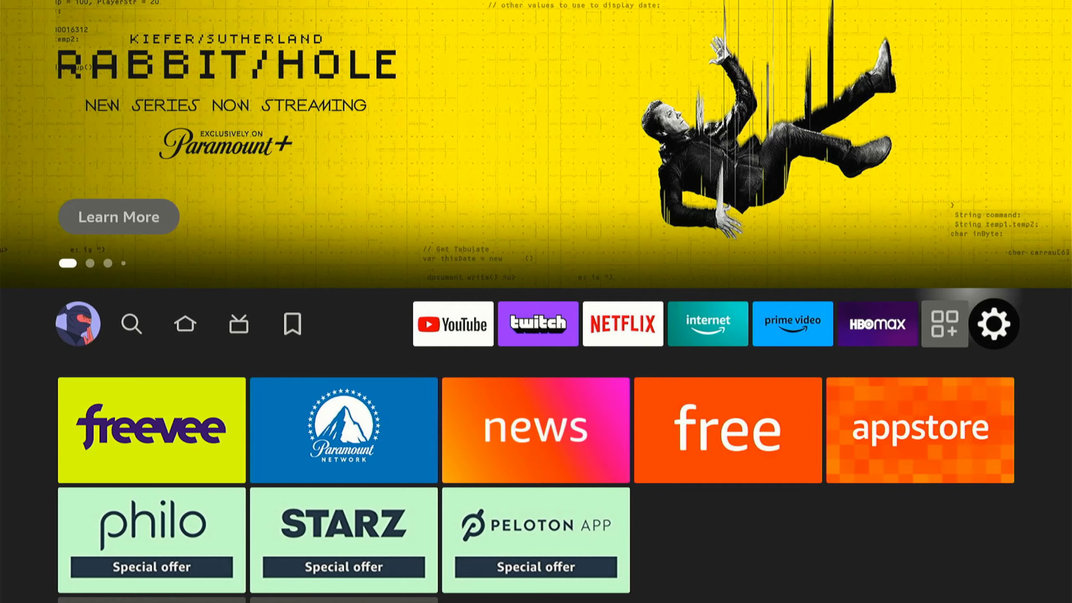
Step: Open the Applications category in the device settings
key("Down")
key("Right")
key("Right")
key("Right")
key("Right")
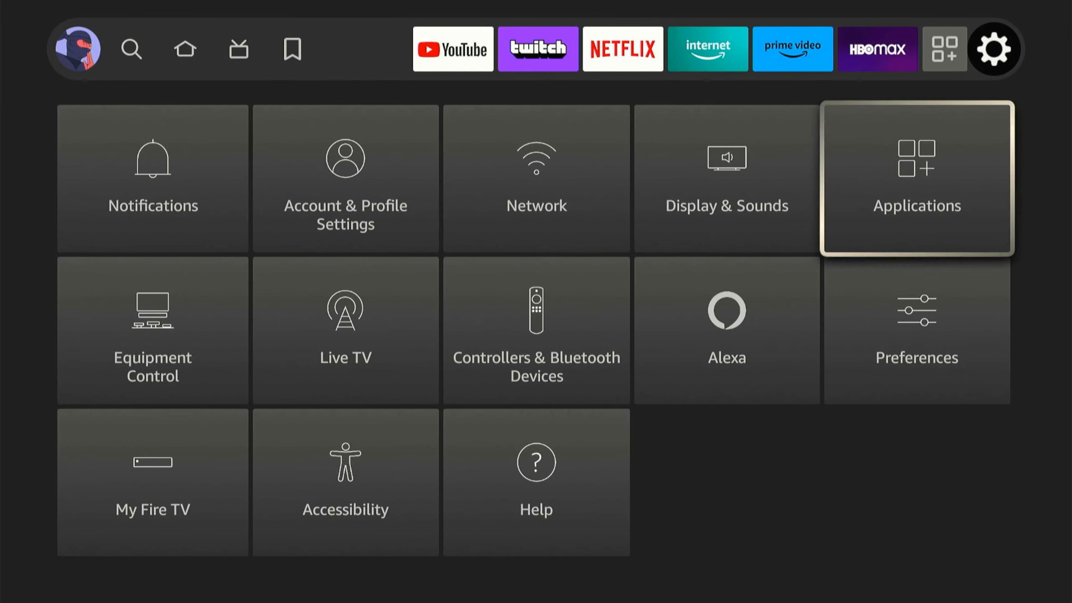
key("Return")
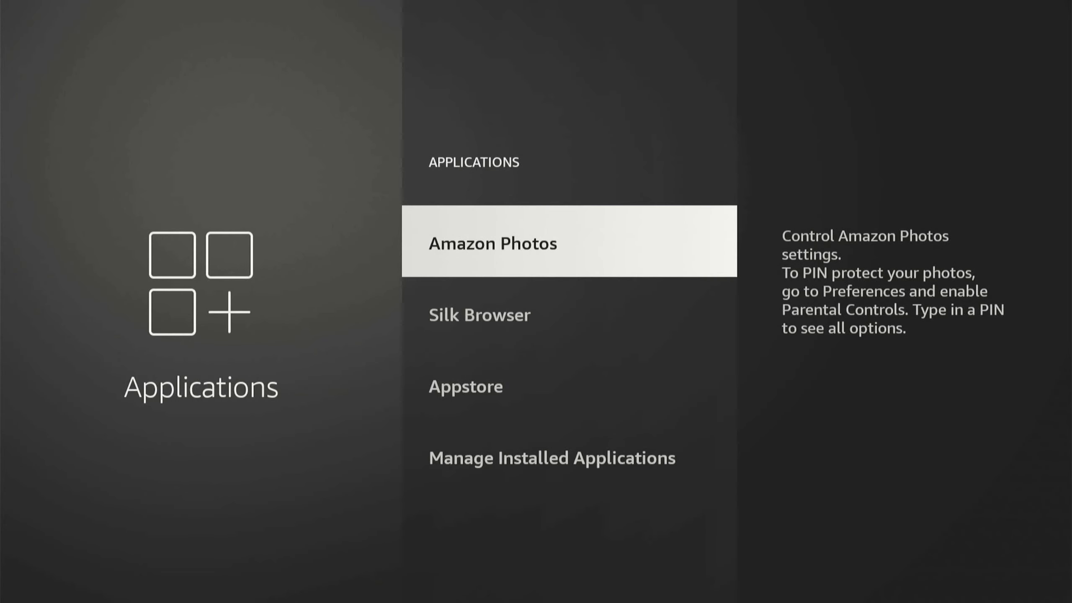
Step: Examine the Appstore settings from Automatic Updates down to Notifications, and return to the Applications settings
key("Down")
key("Down")
key("Return")
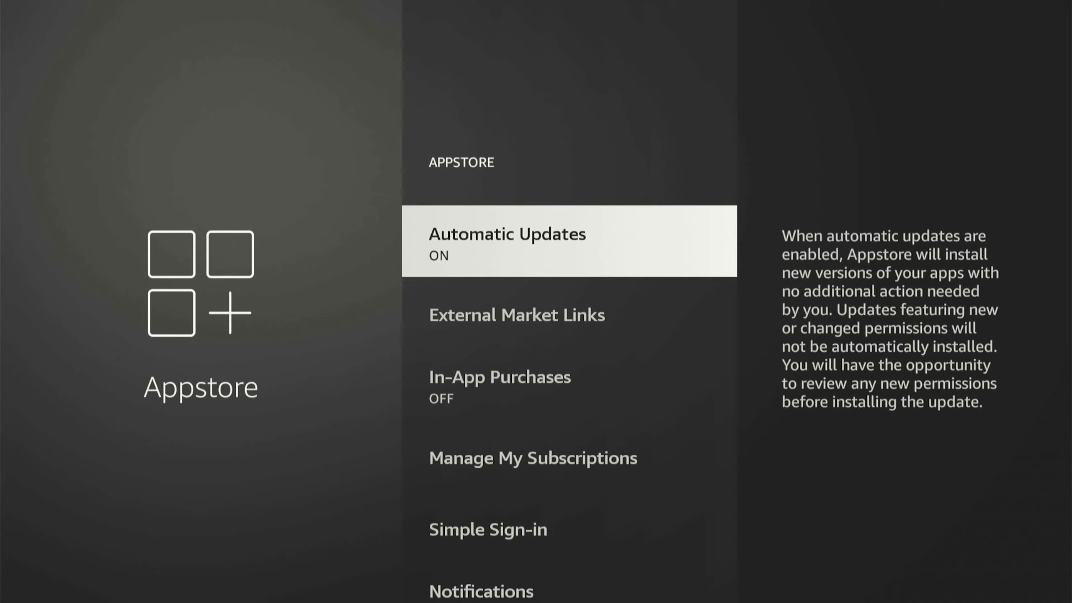
key("Down")
key("Down")
key("Down")
key("Down")
key("Down")
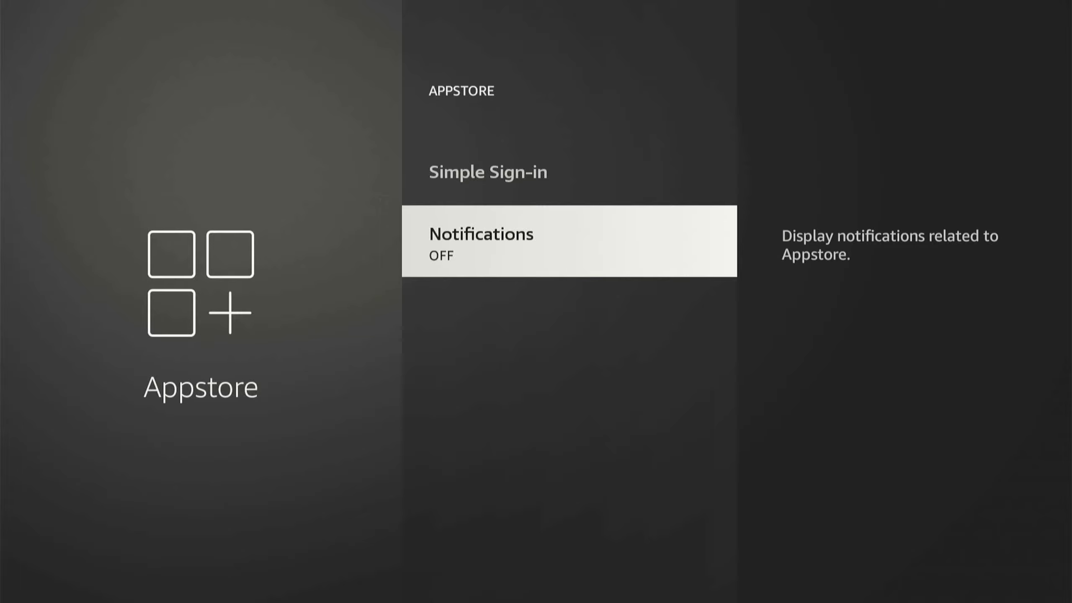
key("Return")
key("Return")
key("Escape")
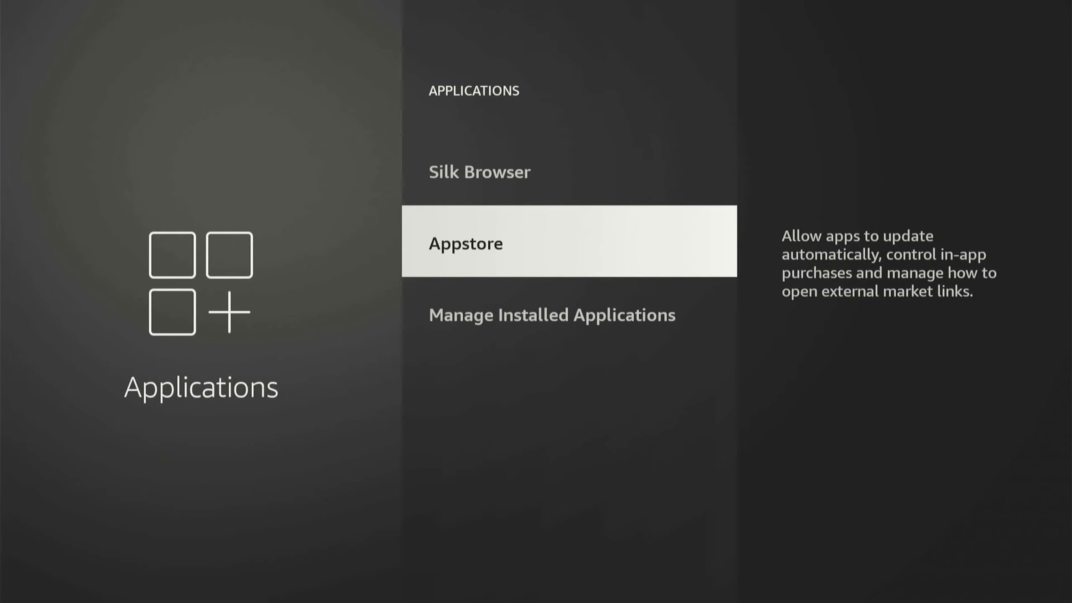
Step: Open the list of installed applications to manage and sort it by Recency
key("Down")
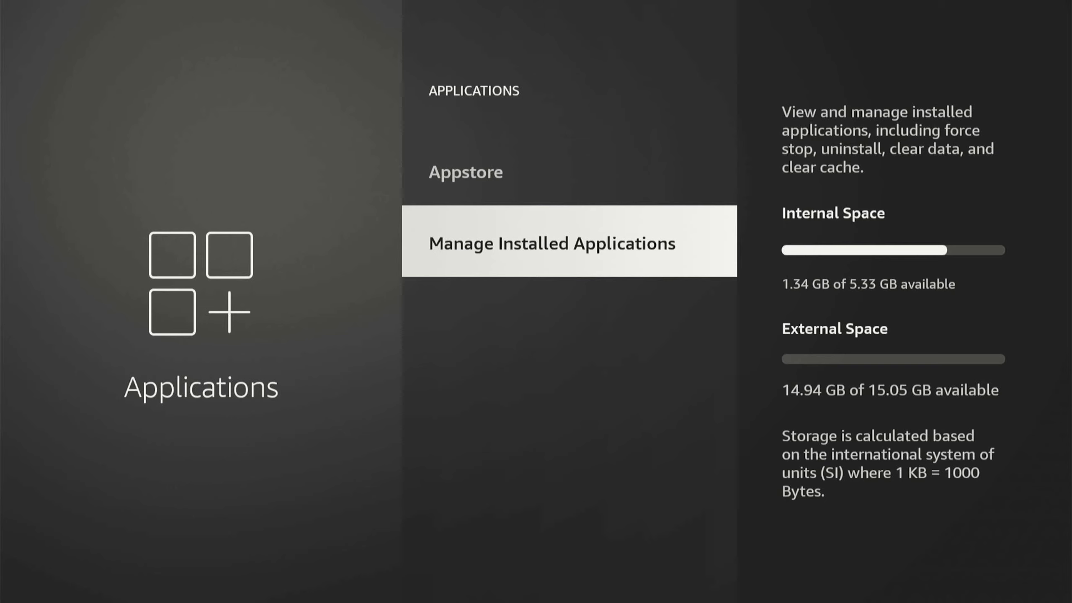
key("Return")
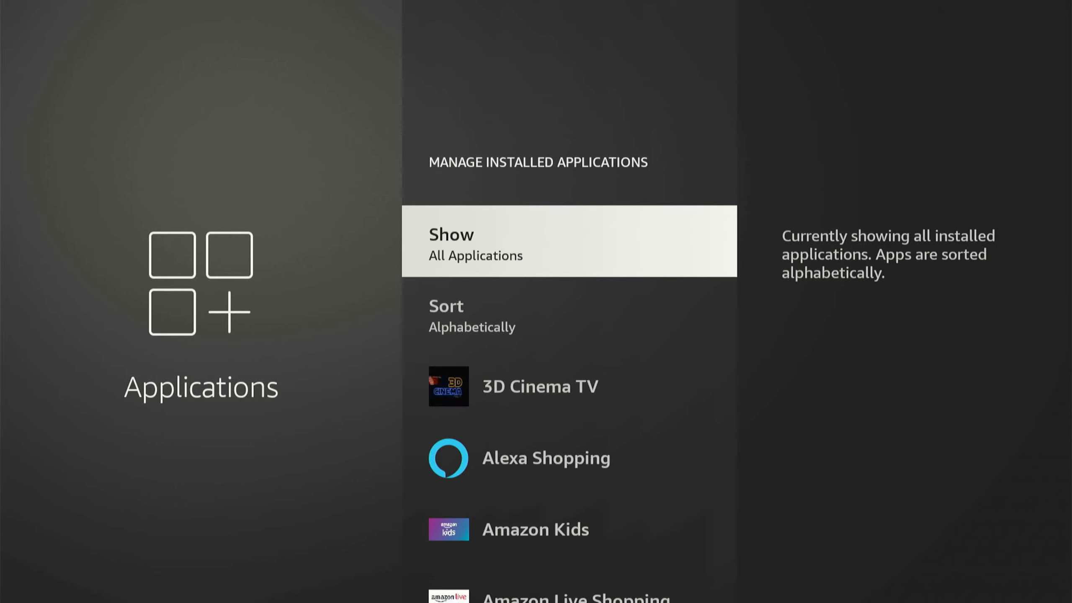
key("Down")
key("Return")
key("Down")
key("Down")
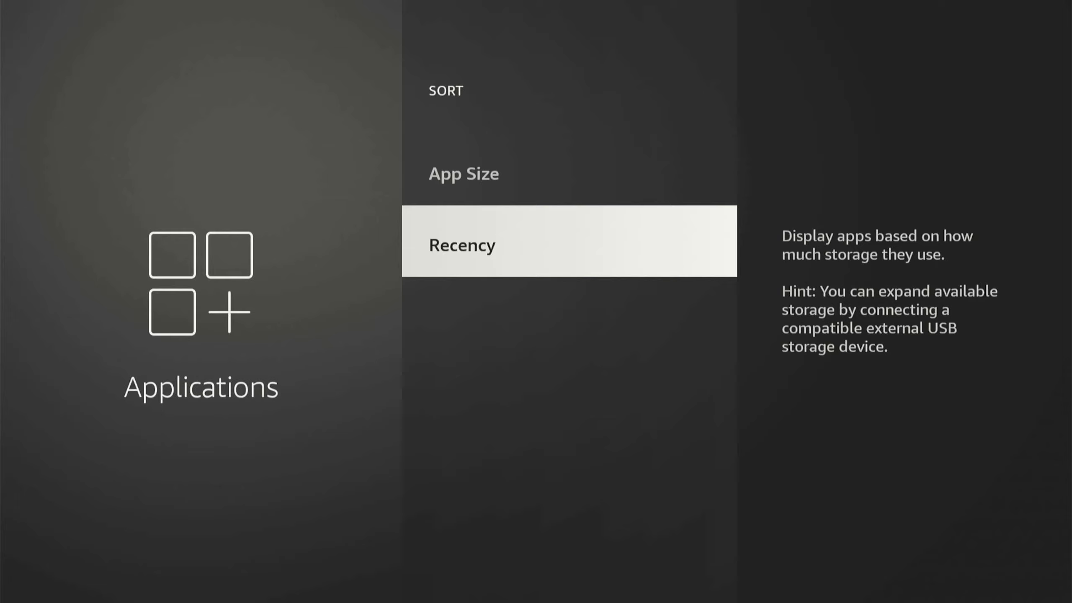
key("Return")
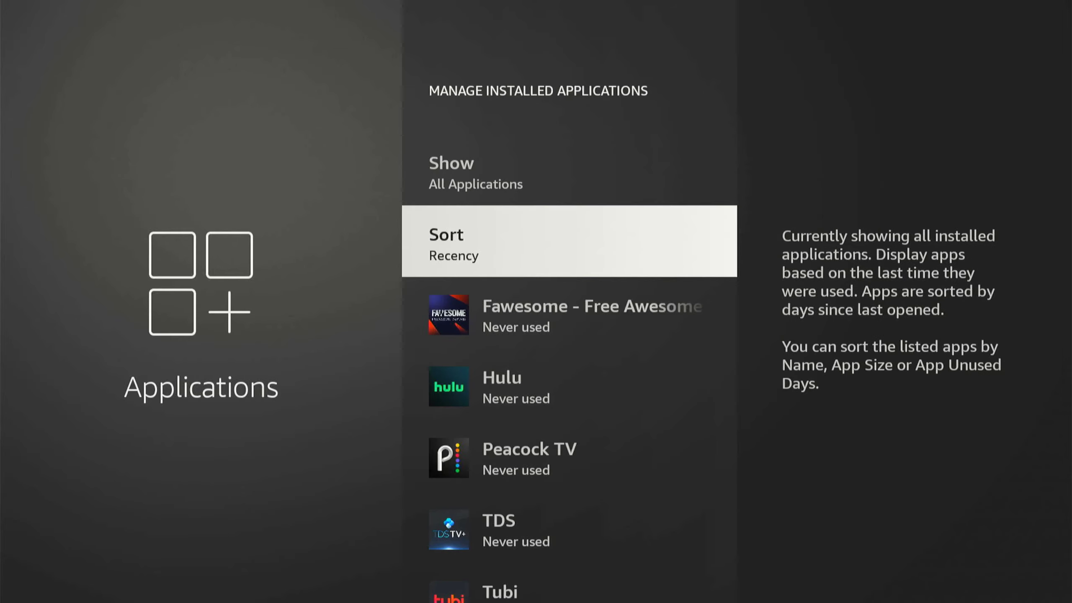
Step: Uninstall the Hulu app from the list of installed applications and confirm its deletion
key("Down")
key("Down")
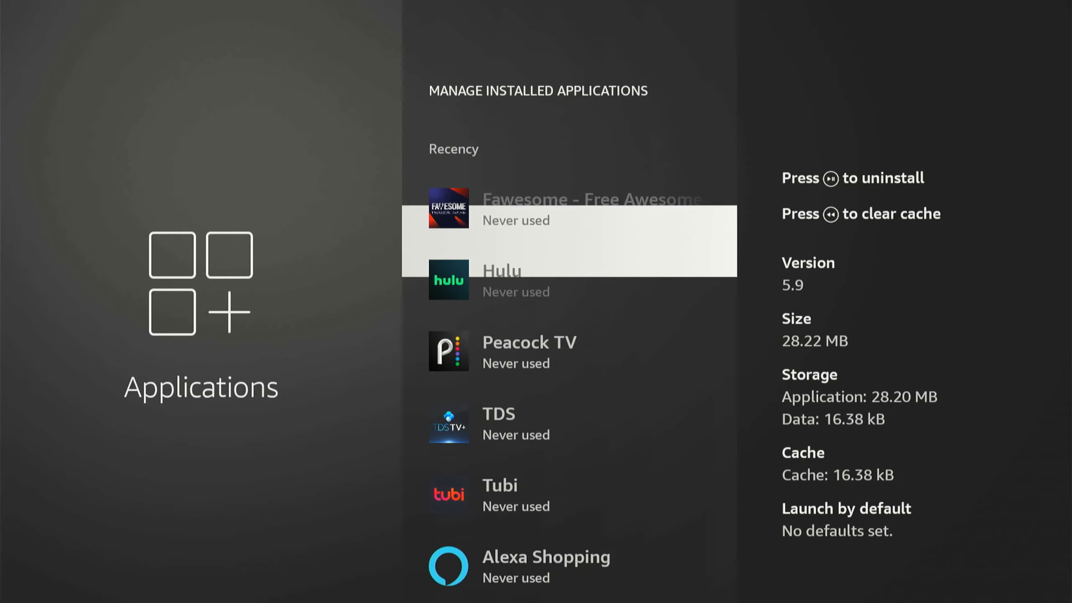
key("Return")
key("Down")
key("Down")
key("Down")
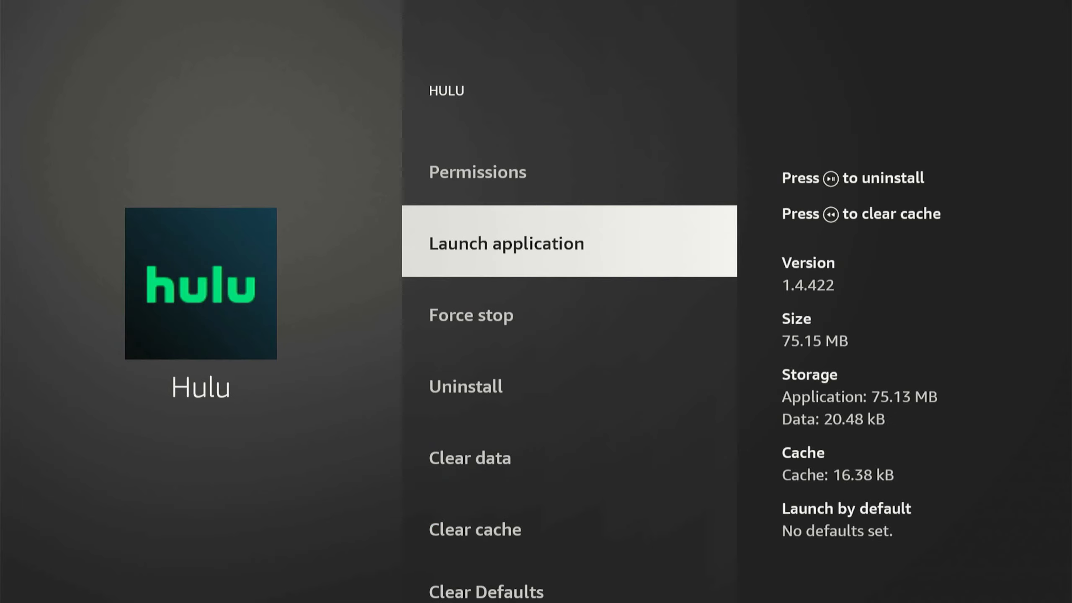
key("Return")
key("Left")
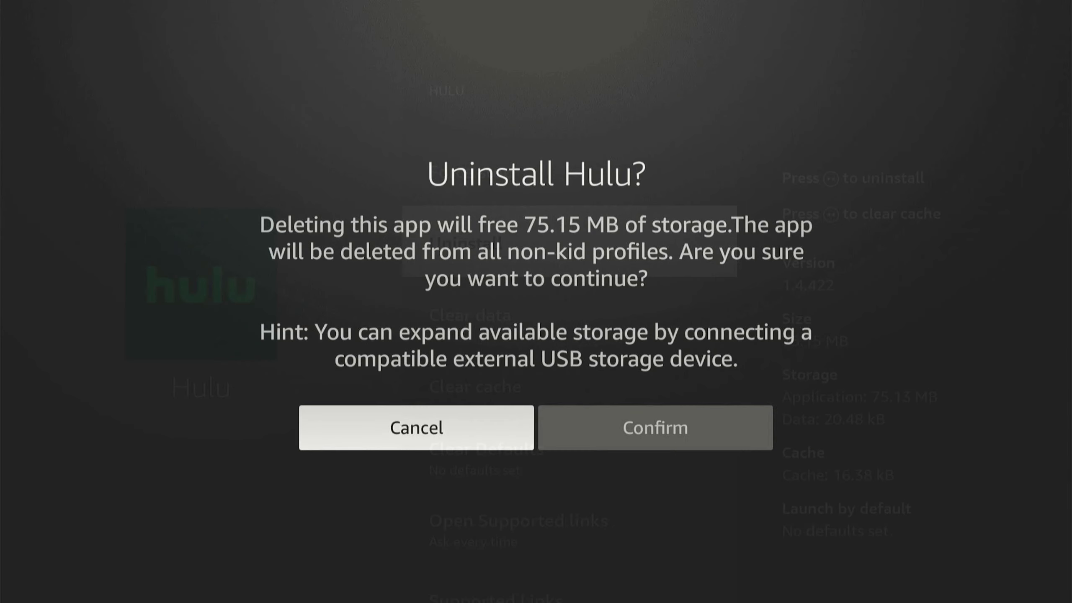
key("Right")
key("Return")
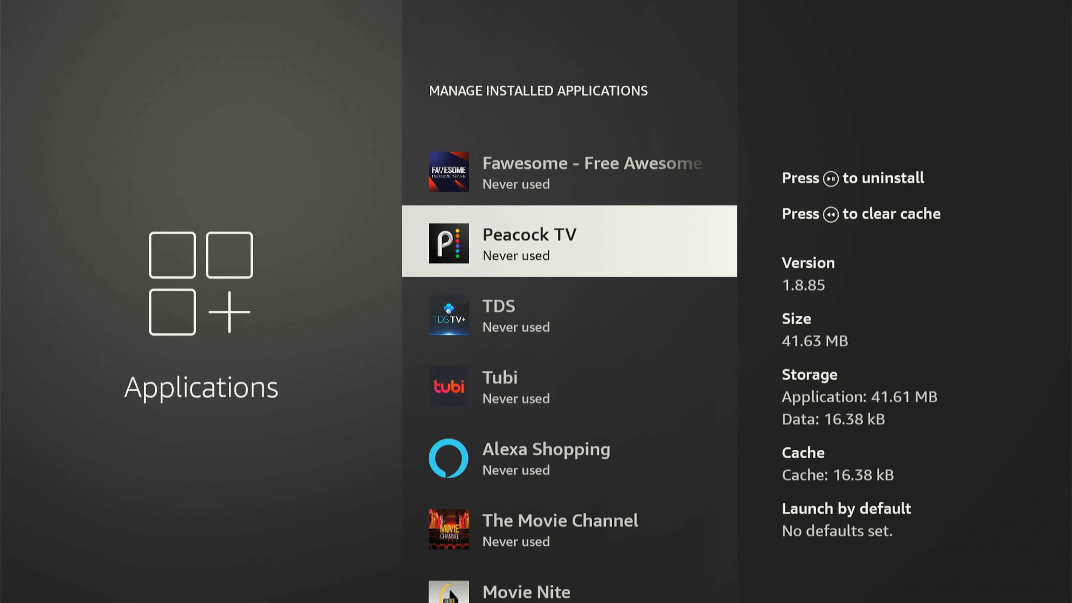
Step: Look at the management options of the Tubi app and return to the main settings overview
key("Up")
key("Down")
key("Down")
key("Down")
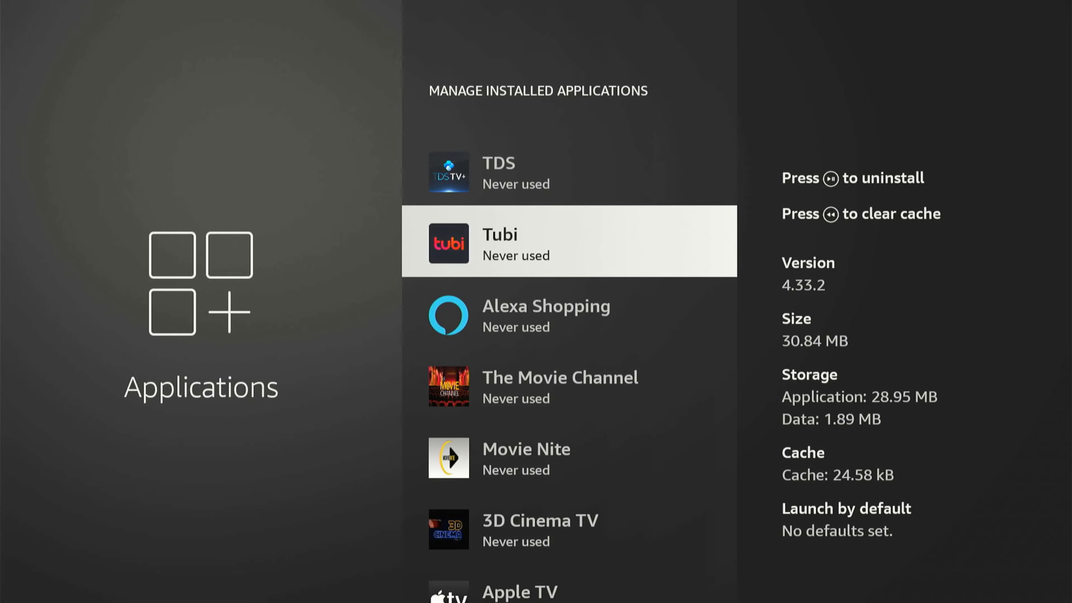
key("Return")
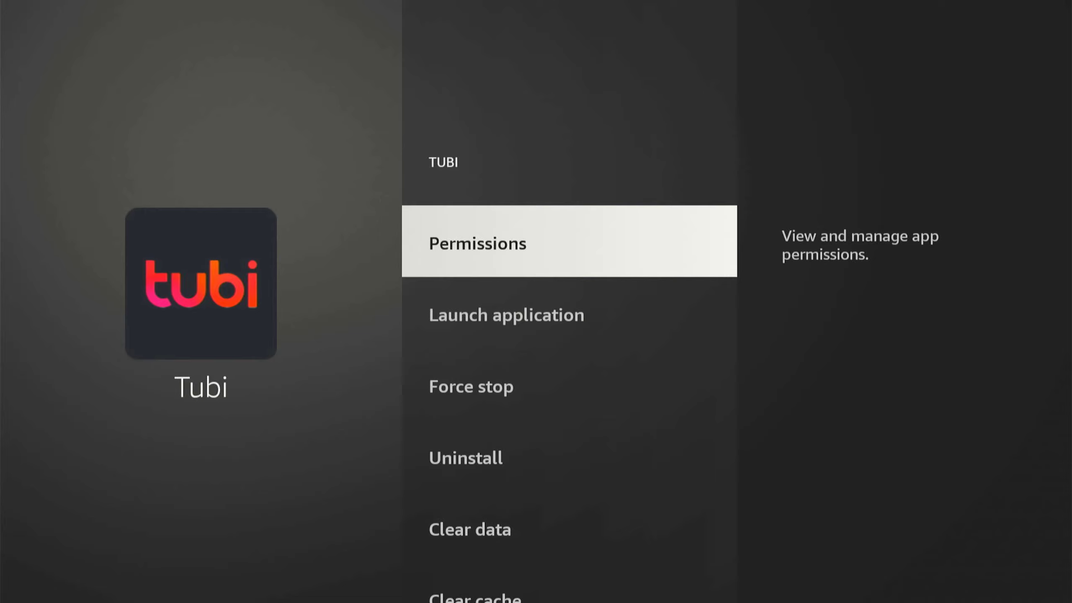
key("Down")
key("Escape")
key("Escape")
key("Escape")
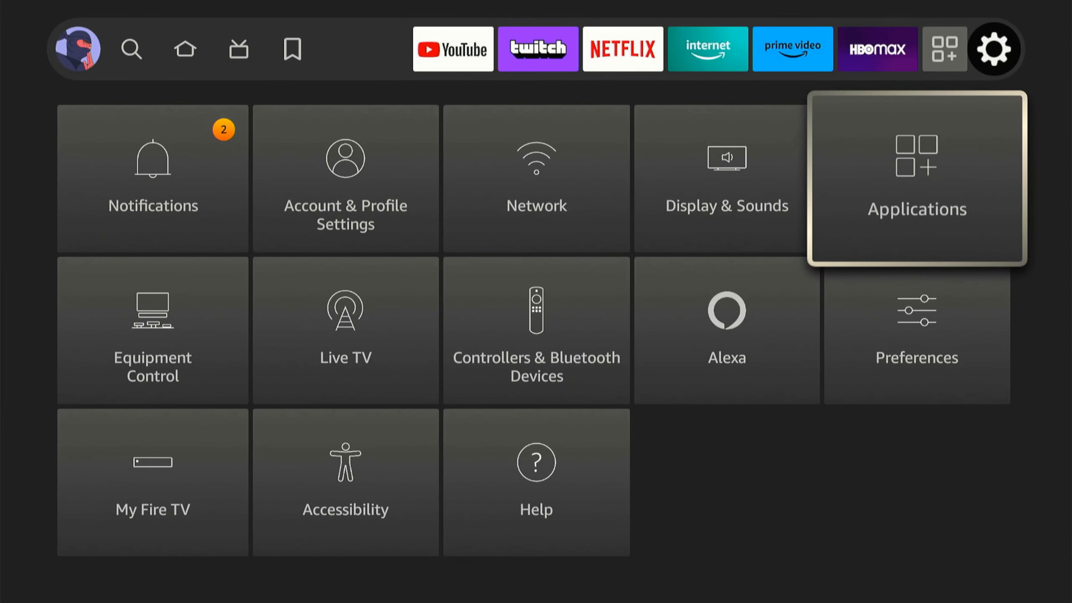
Step: Examine the Device Usage Data, Collect App Usage Data and Interest-based Ads options in the privacy preferences
key("Down")
key("Return")
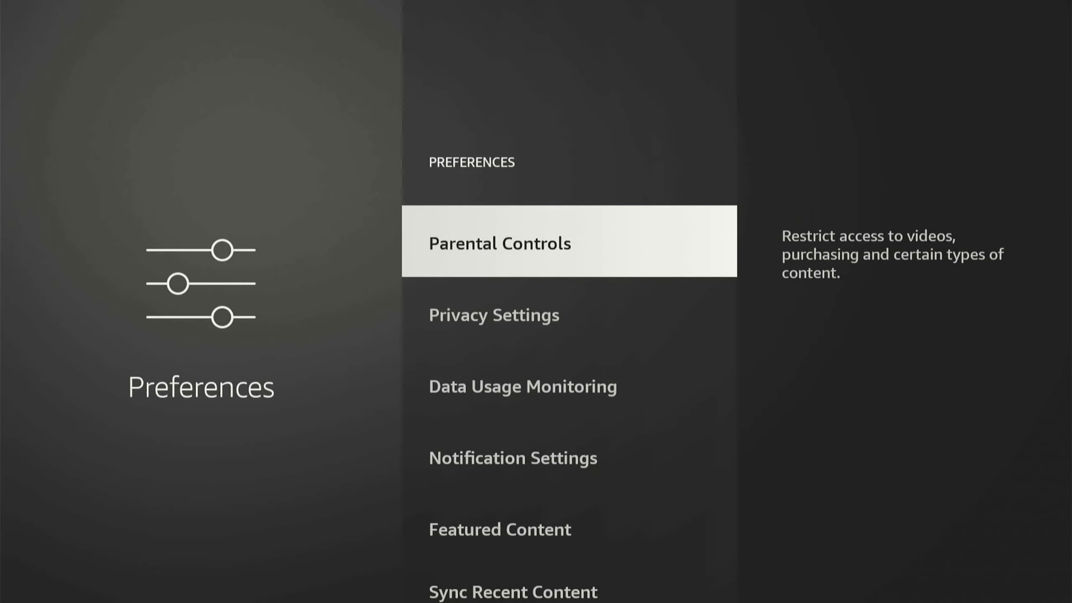
key("Down")
key("Return")
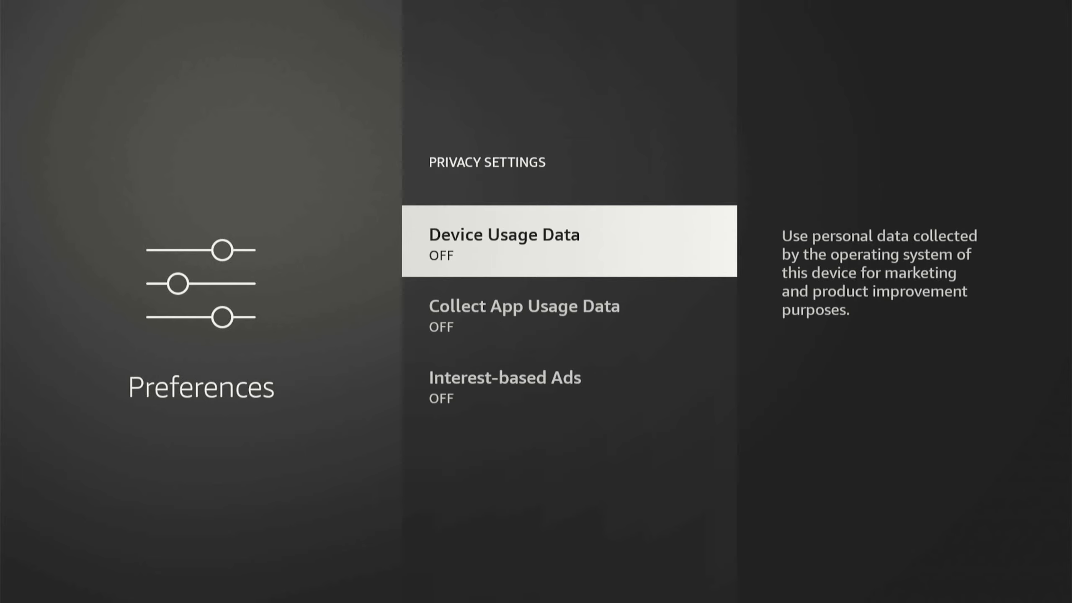
key("Down")
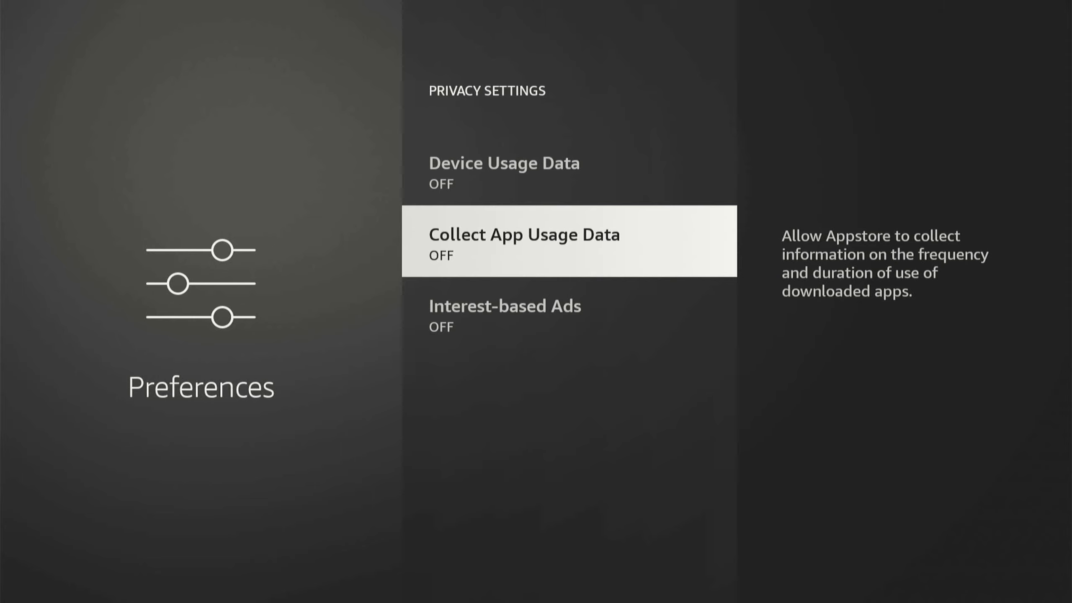
key("Down")
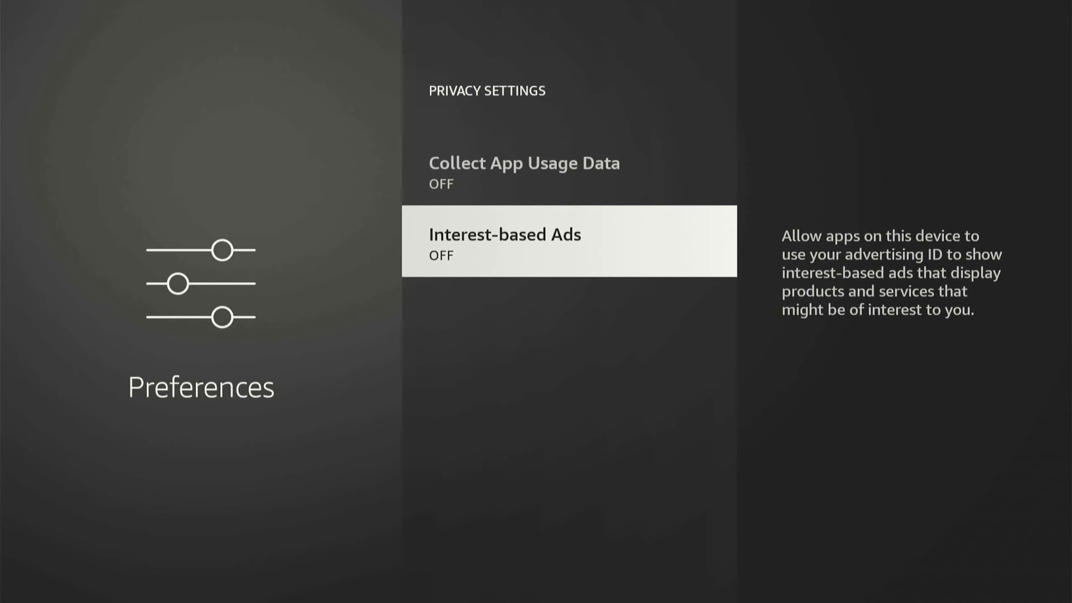
key("Up")
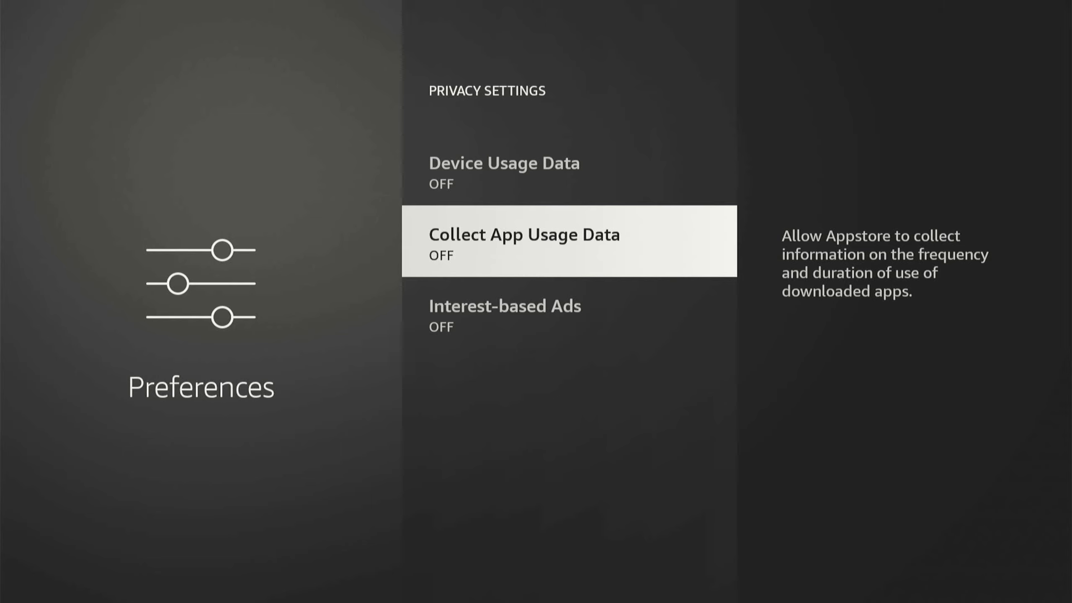
key("Up")
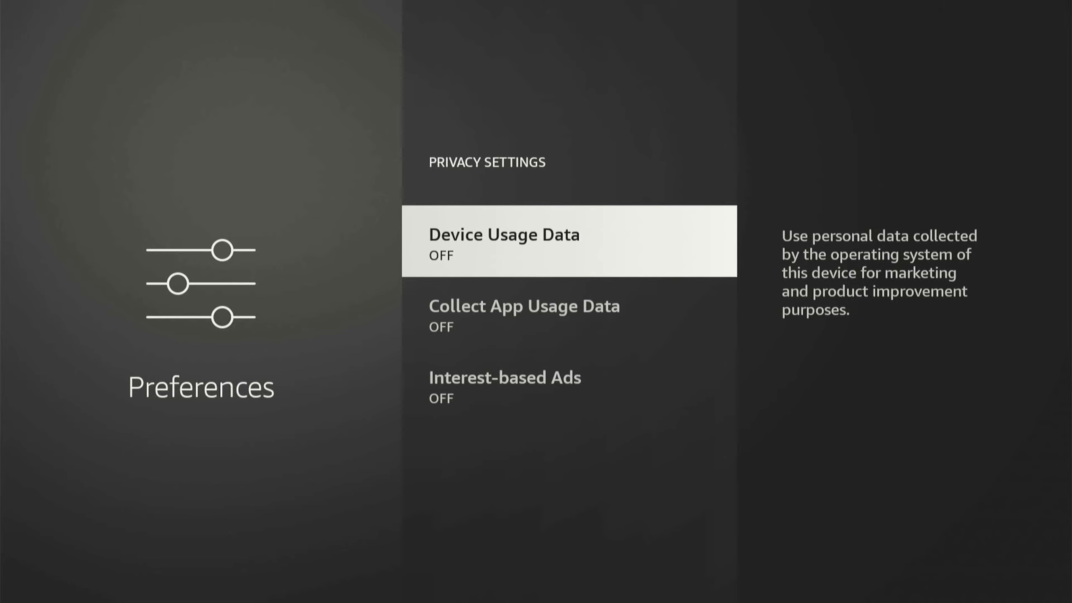
Step: Check the Do Not Interrupt option in the notification preferences
key("Escape")
key("Down")
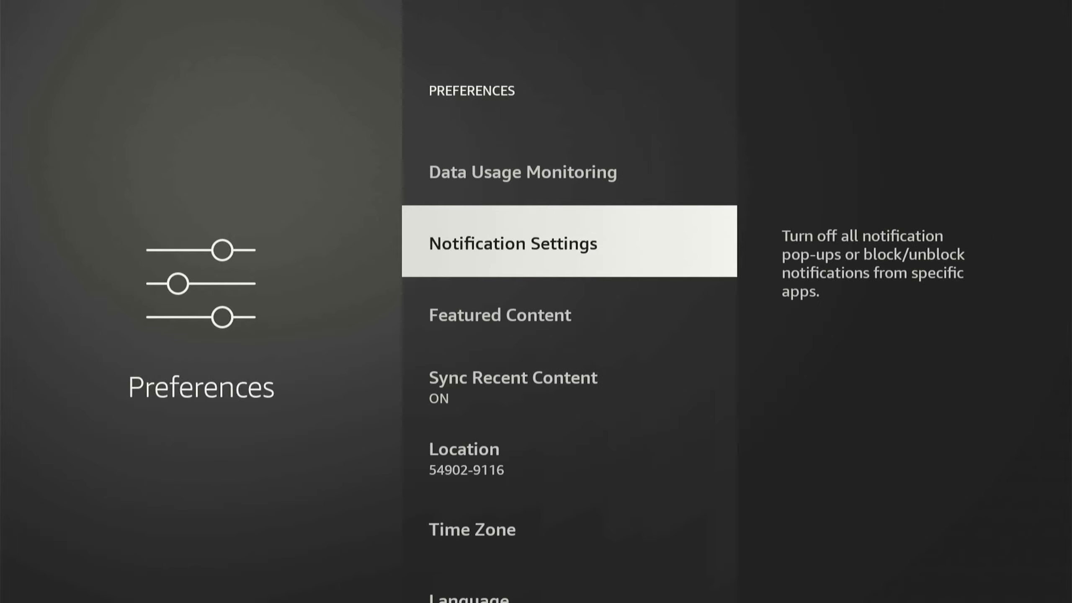
key("Return")
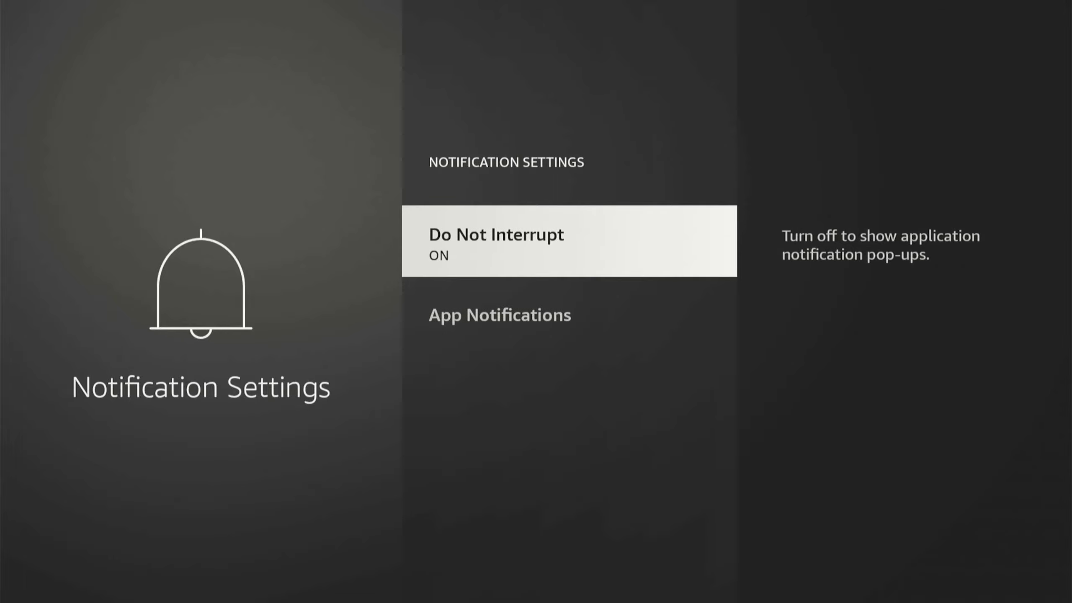
Step: Review the video and audio autoplay options for Featured Content in the preferences
key("Escape")
key("Down")
key("Return")
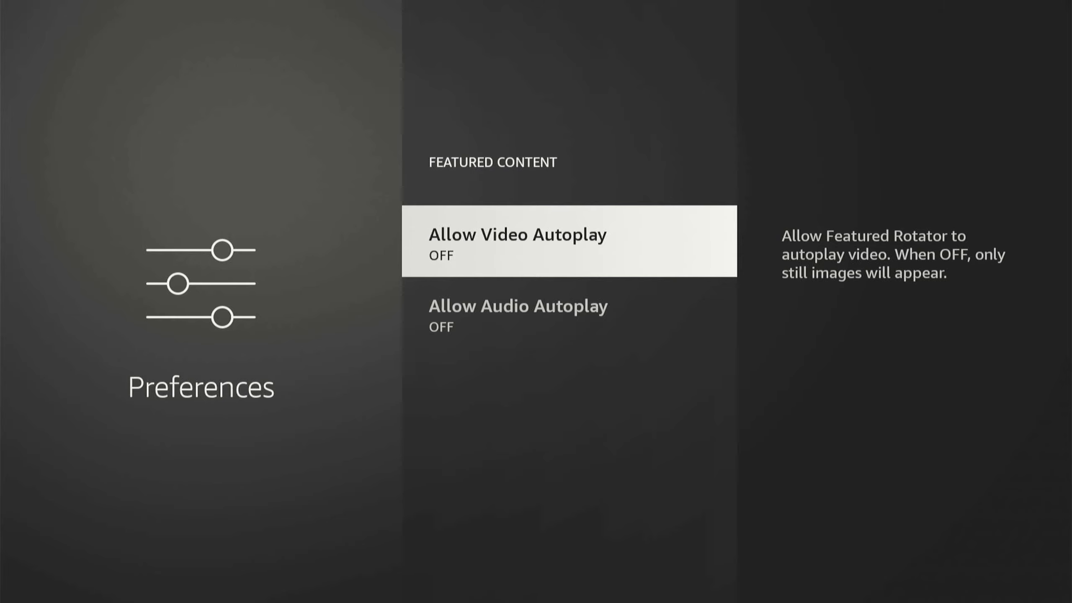
key("Down")
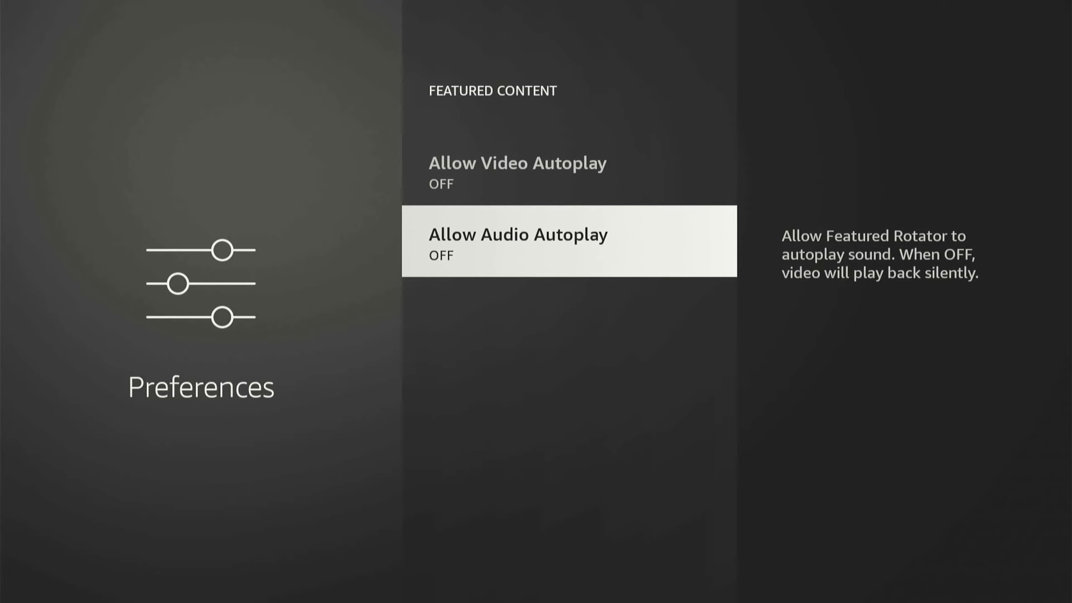
key("Up")
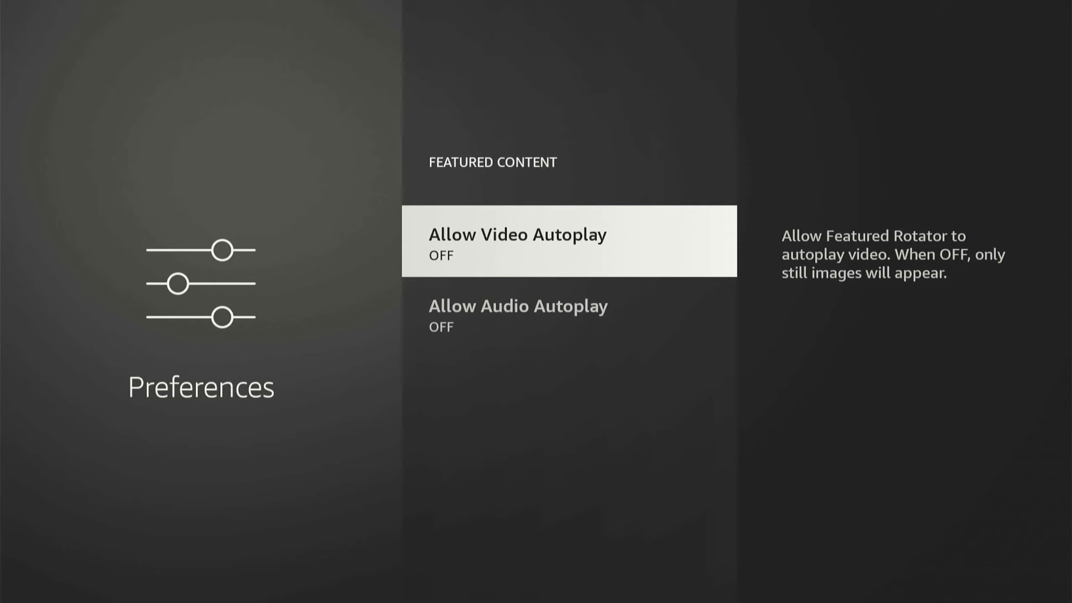
Step: Check for system updates in the device information of My Fire TV
key("Escape")
key("Down")
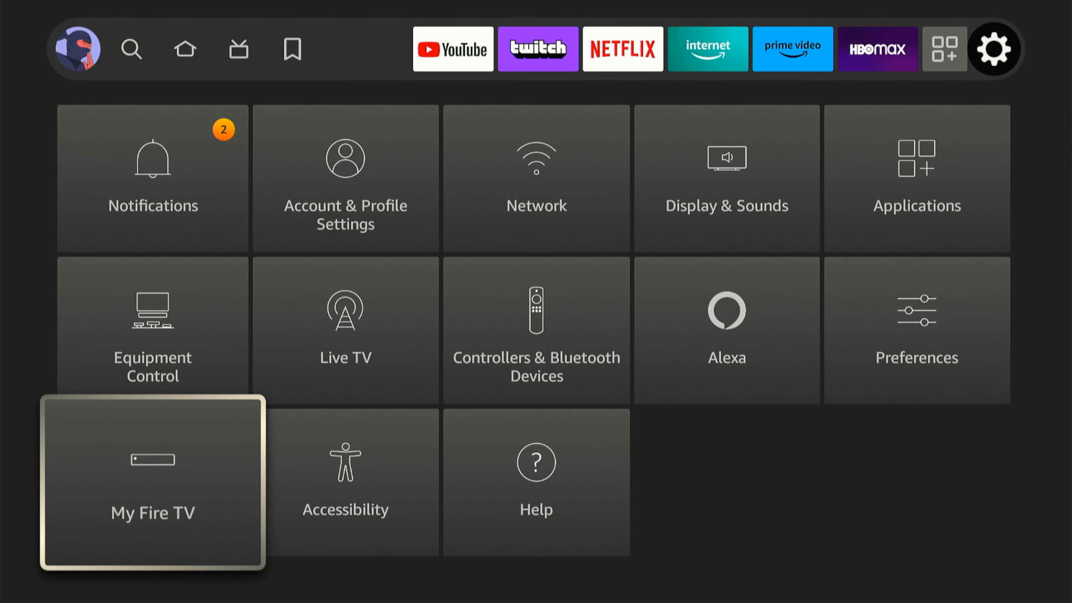
key("Return")
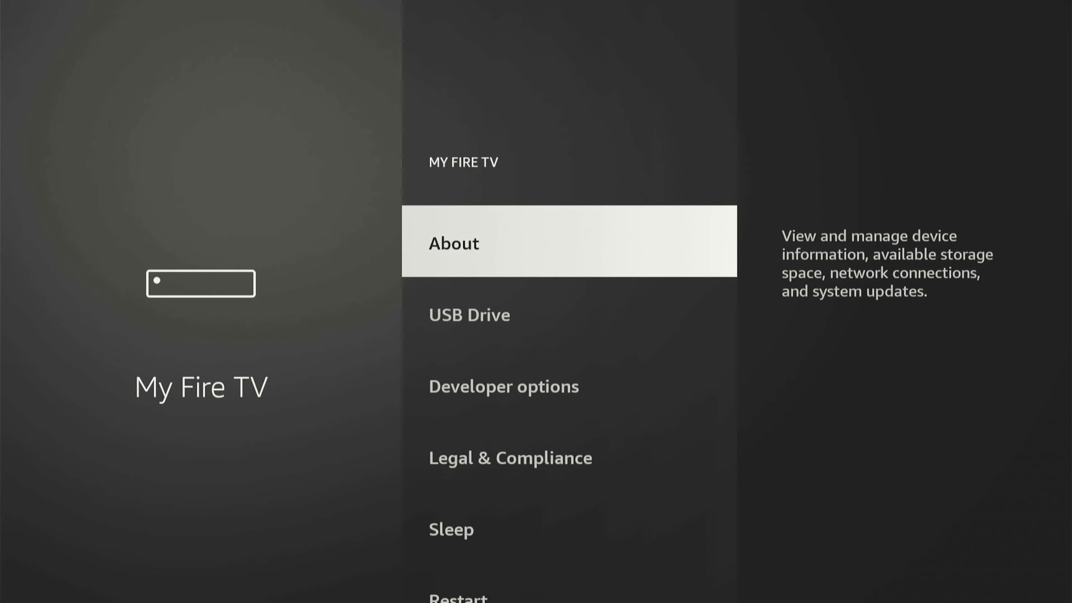
key("Return")
key("Down")
key("Down")
key("Down")
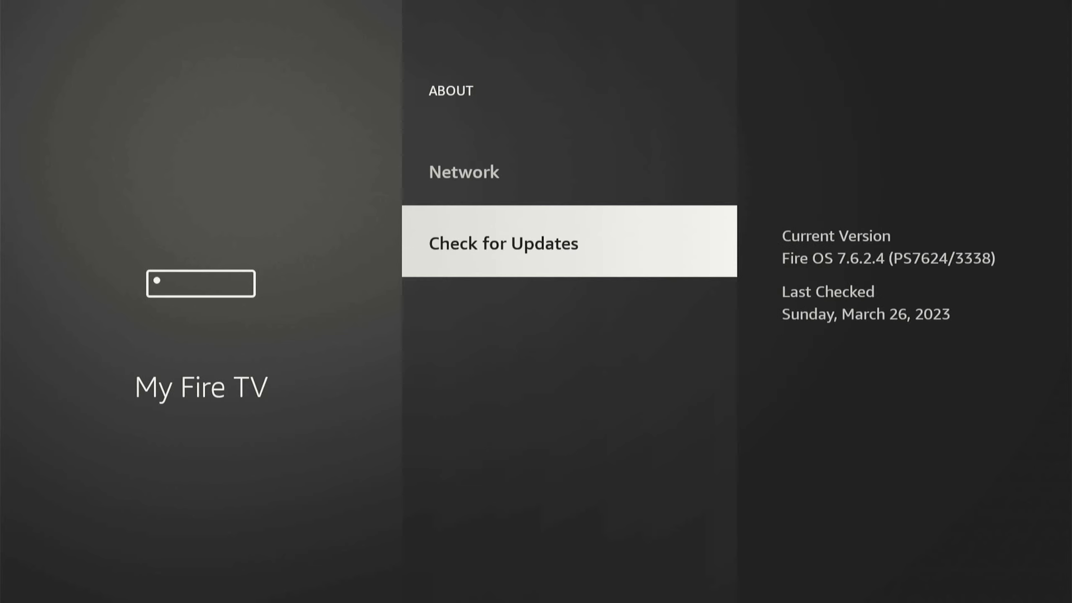
key("Return")
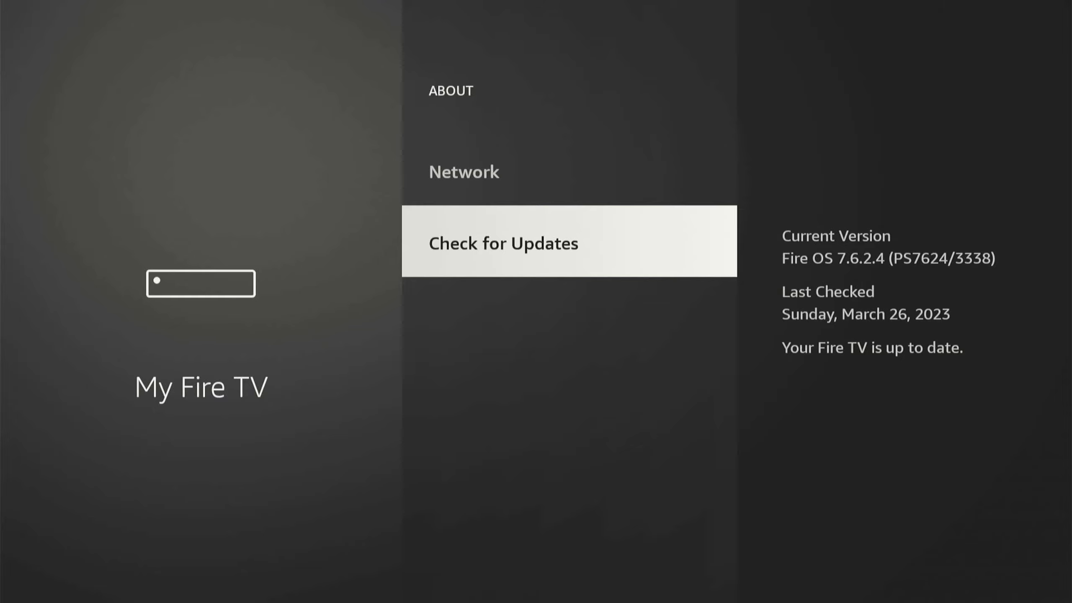
Step: Look over the Restart and Reset to Factory Defaults options of My Fire TV
key("Escape")
key("Down")
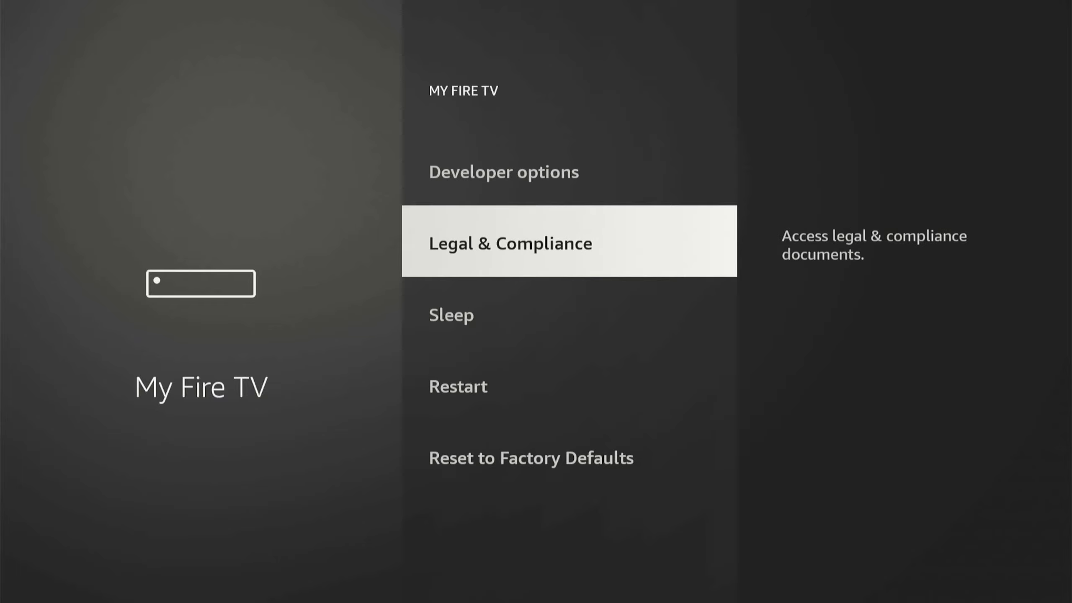
key("Down")
key("Down")
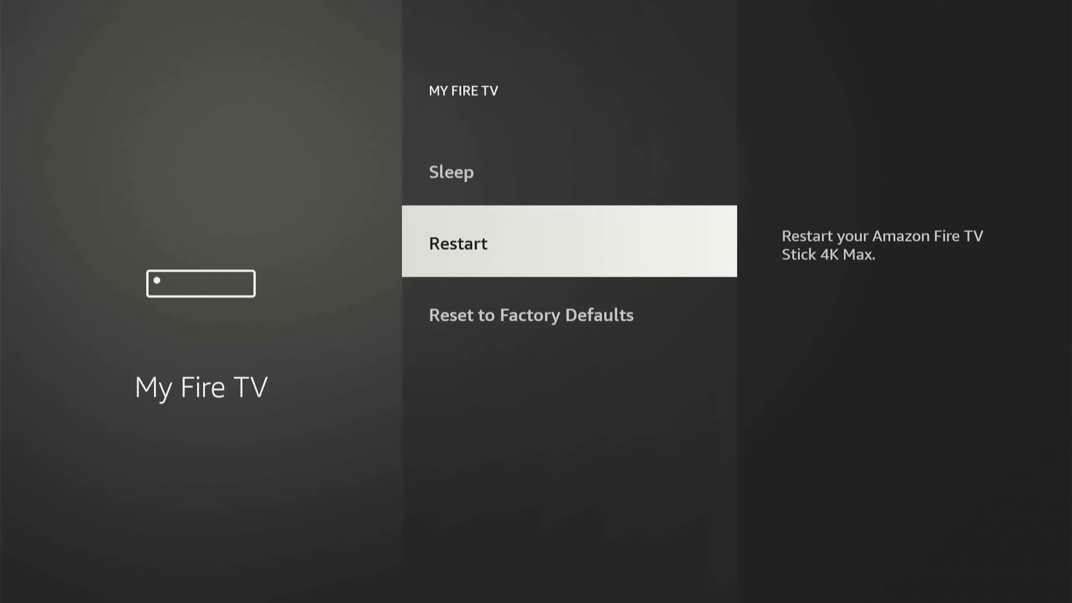
key("Down")
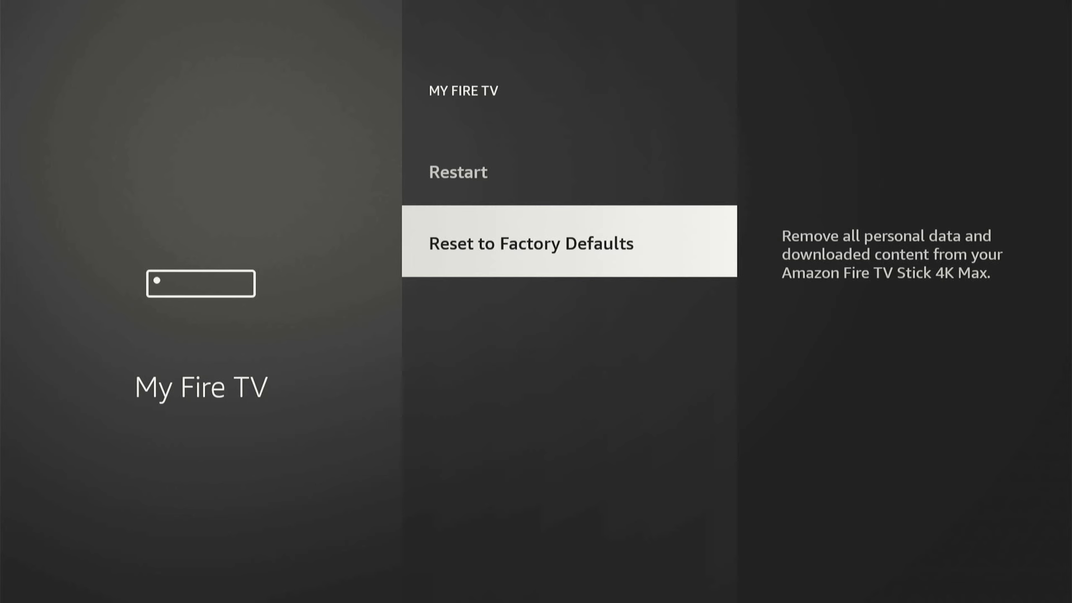
key("Escape")
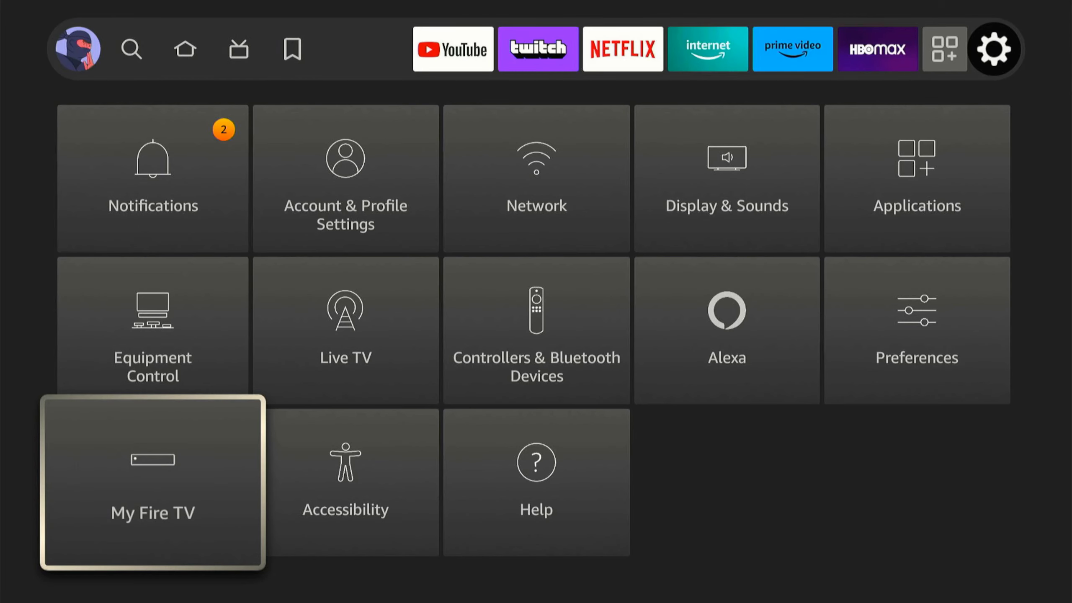
Step: Leave the settings and go to the search page of the home screen
key("Escape")
key("Left")
key("Left")
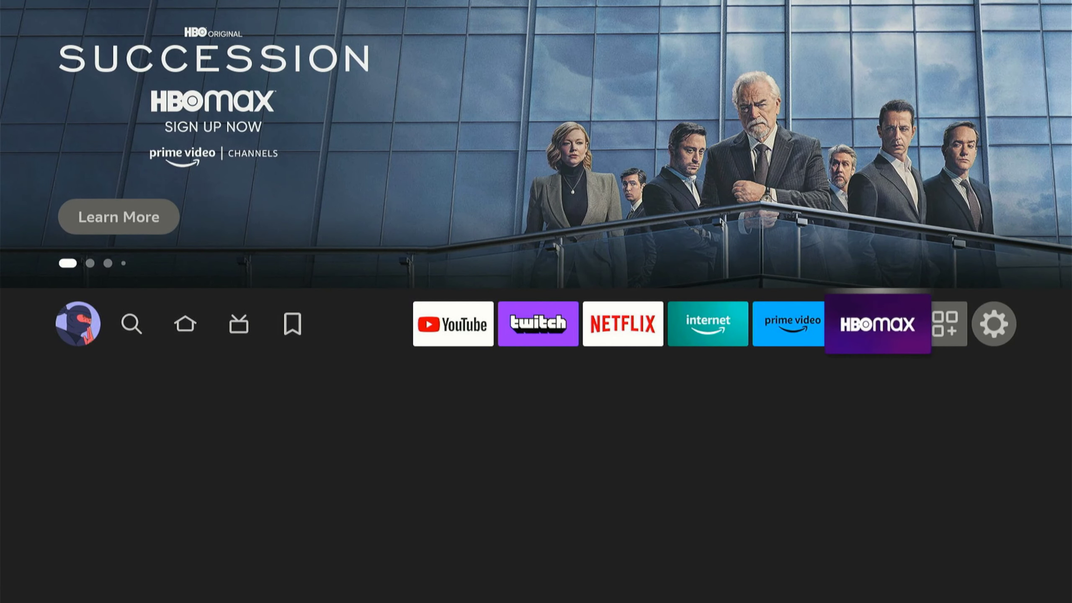
key("Left")
key("Left")
key("Left")
key("Left")
key("Left")
key("Left")
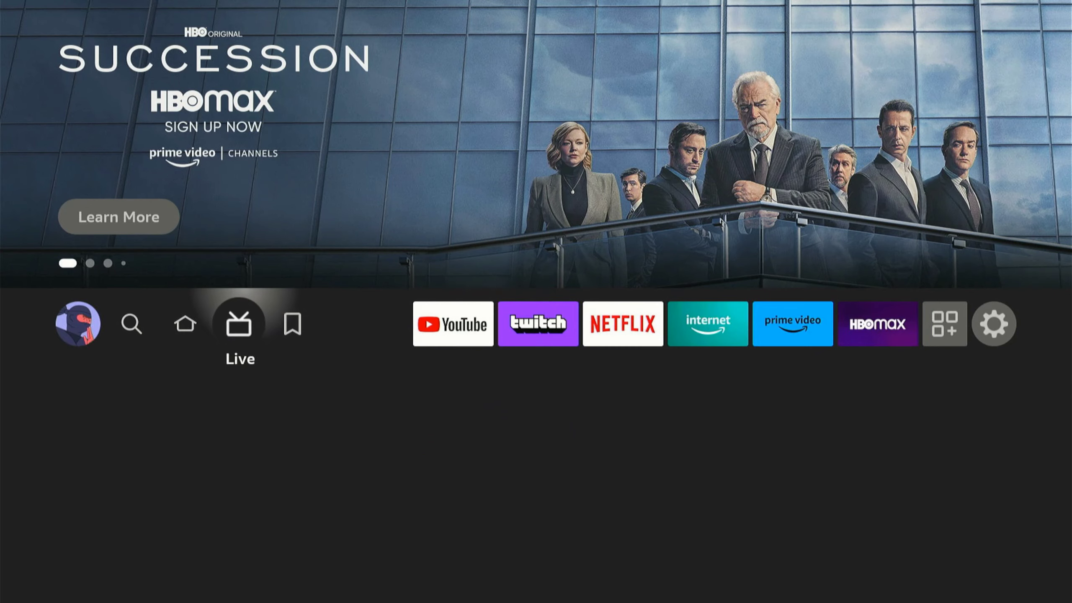
key("Left")
key("Left")
key("Down")
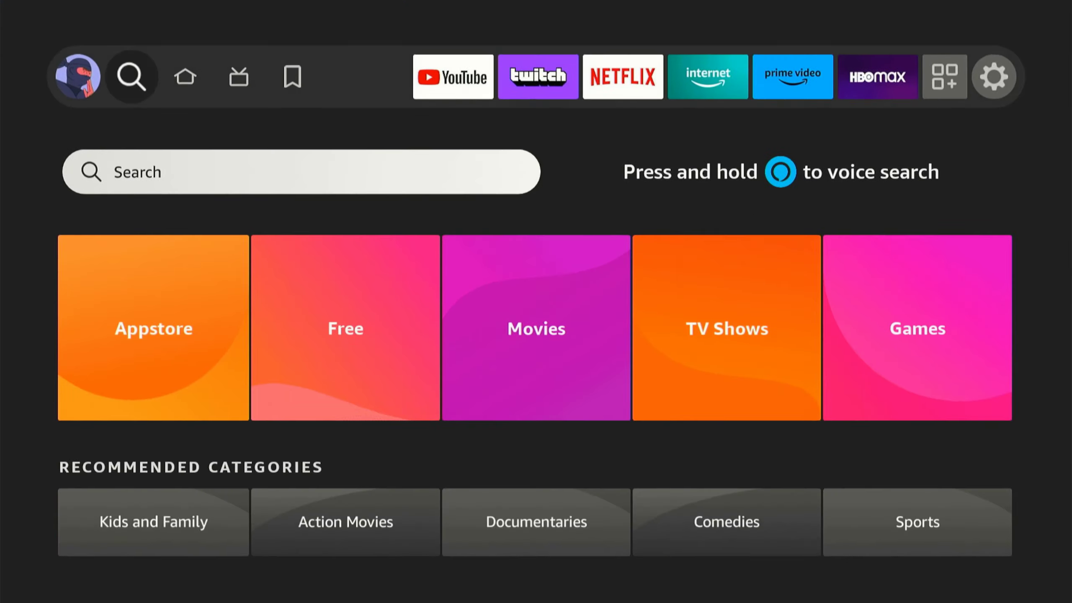
Step: Start a search and enter "Bac" as the search text
key("Return")
key("Right")
key("Return")
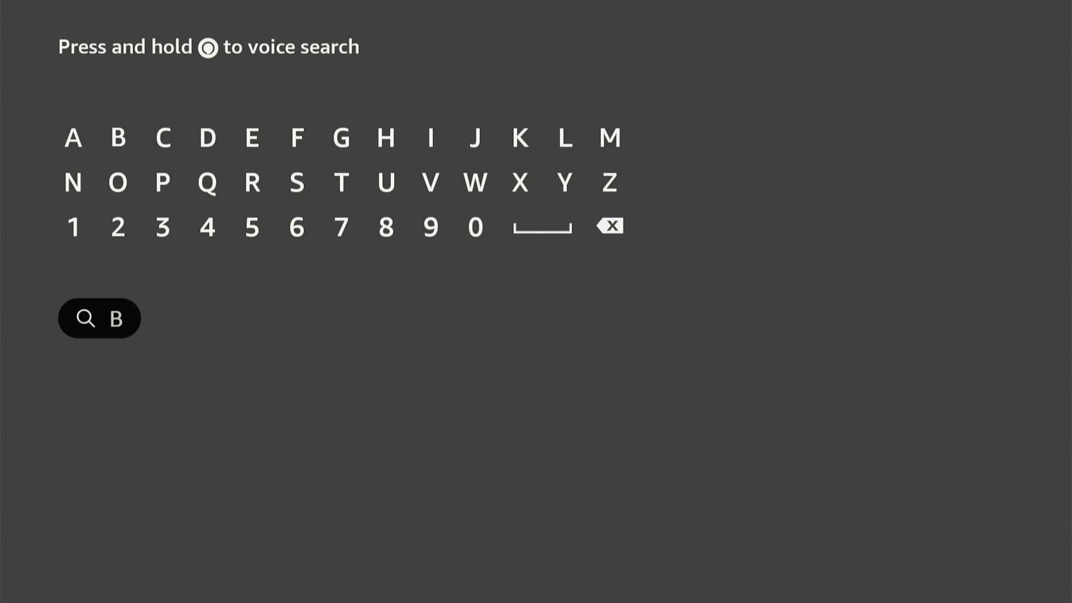
key("Left")
key("Return")
key("Right")
key("Right")
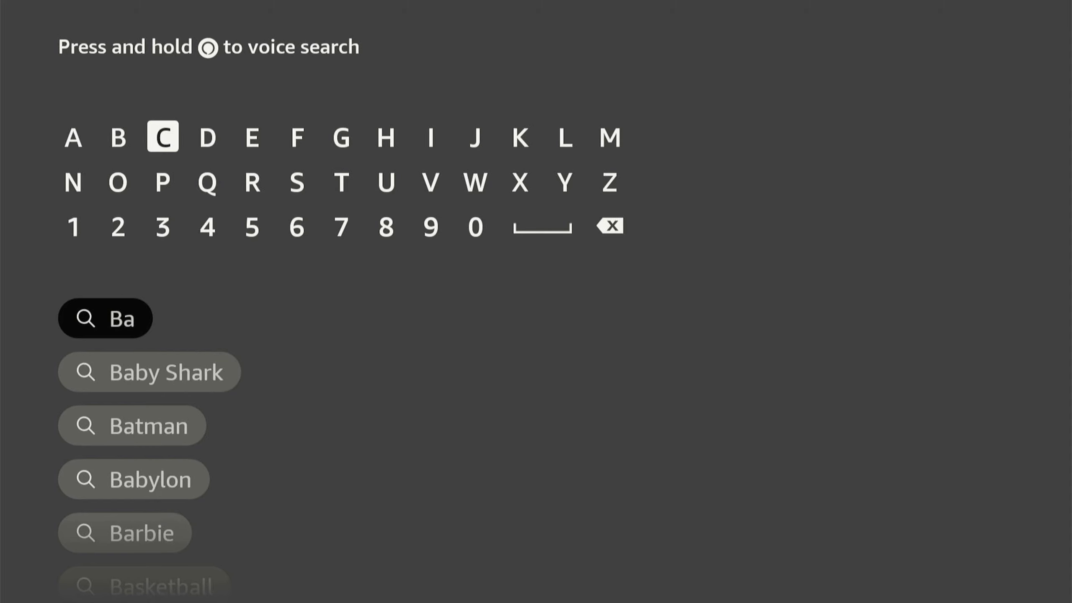
key("Return")
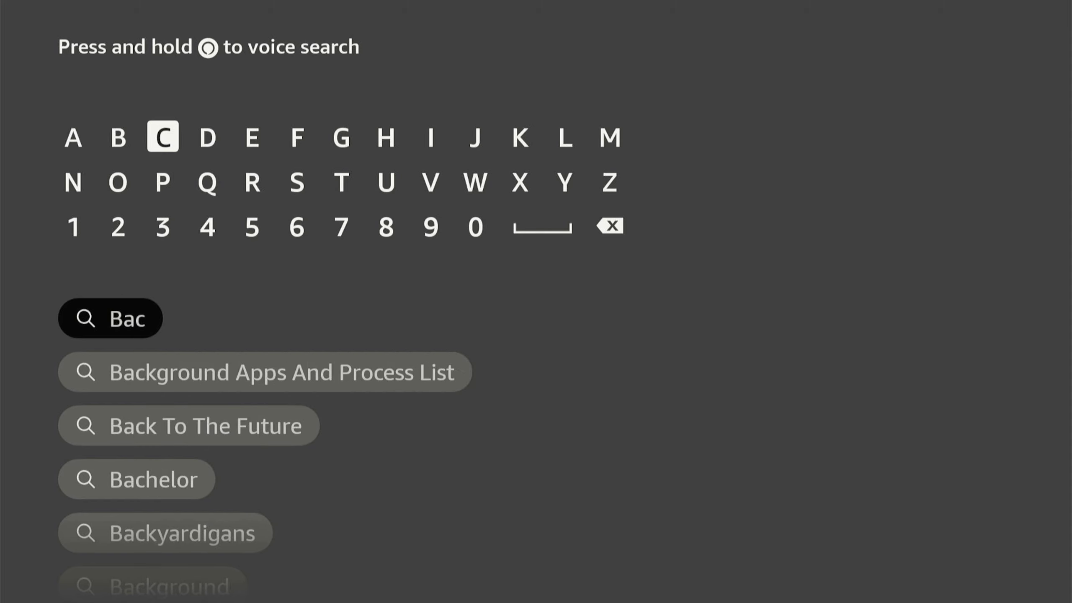
Step: Choose the suggestion Background Apps And Process List and open the matching app from the results
key("Down")
key("Down")
key("Down")
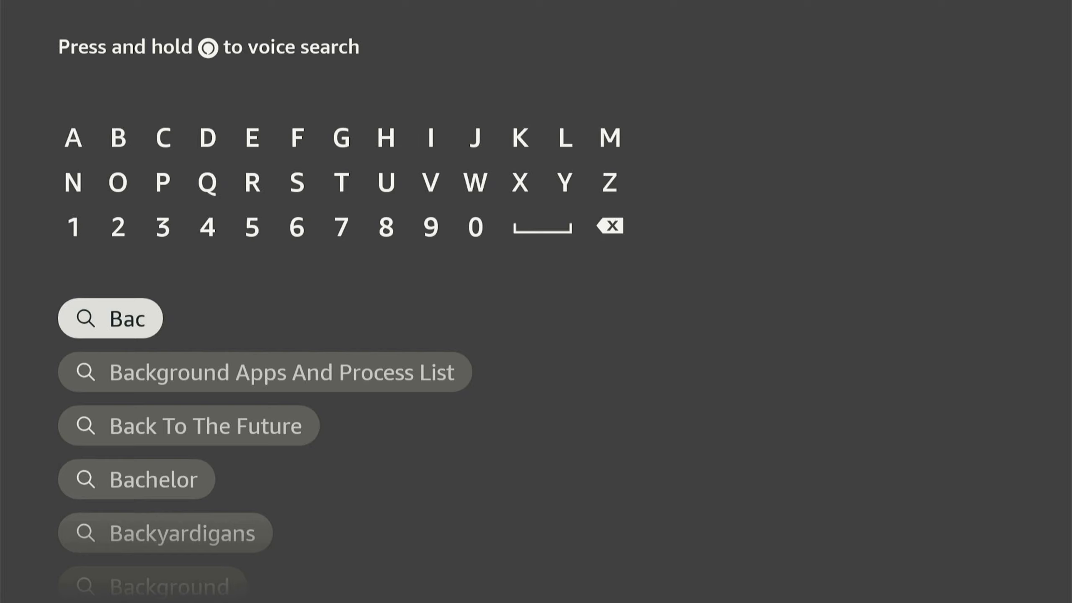
key("Down")
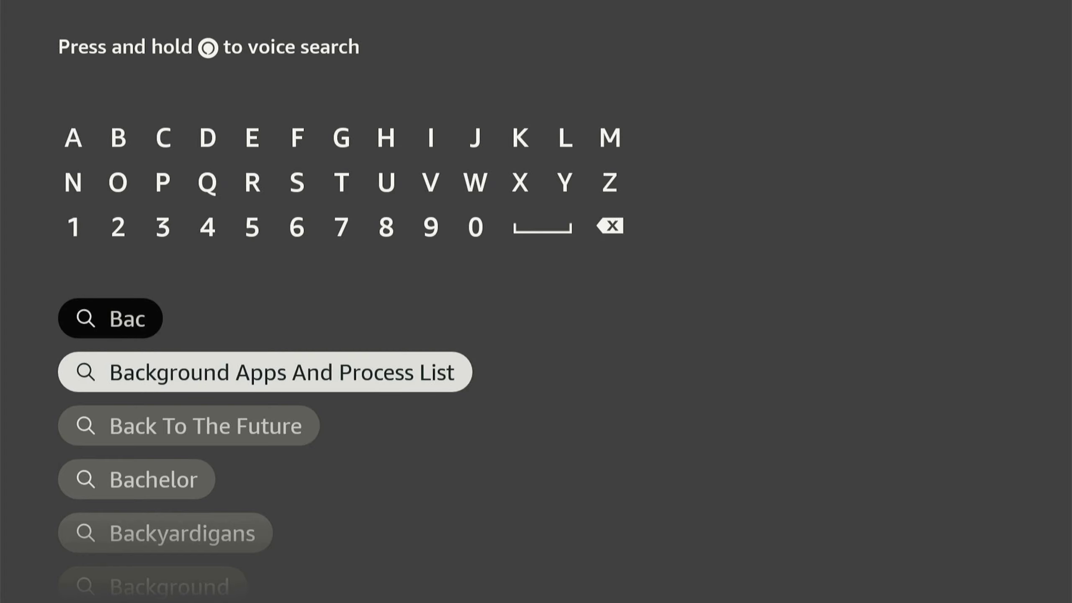
key("Return")
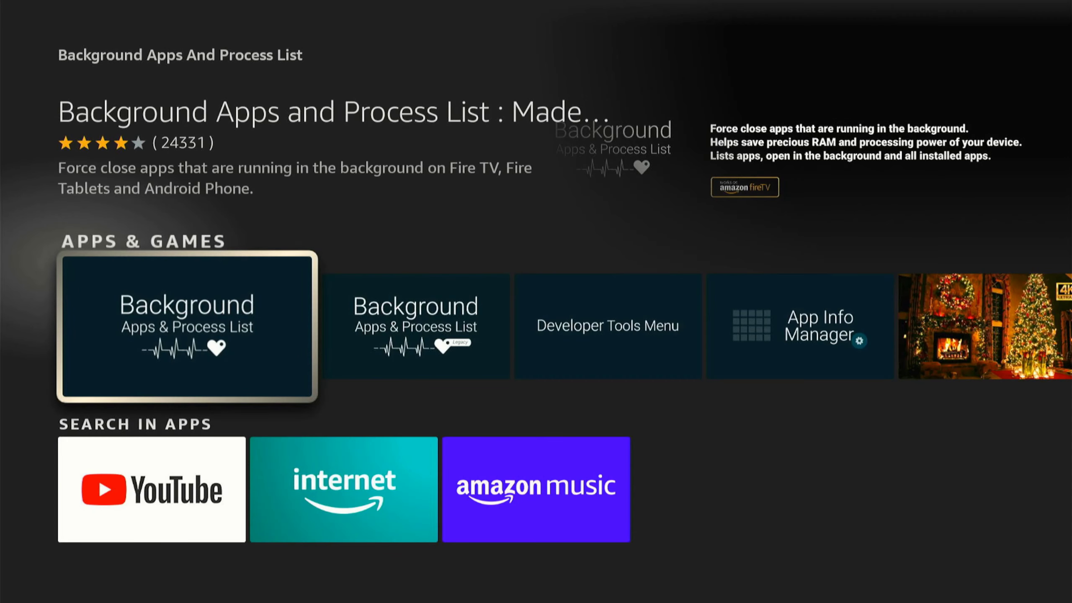
key("Return")
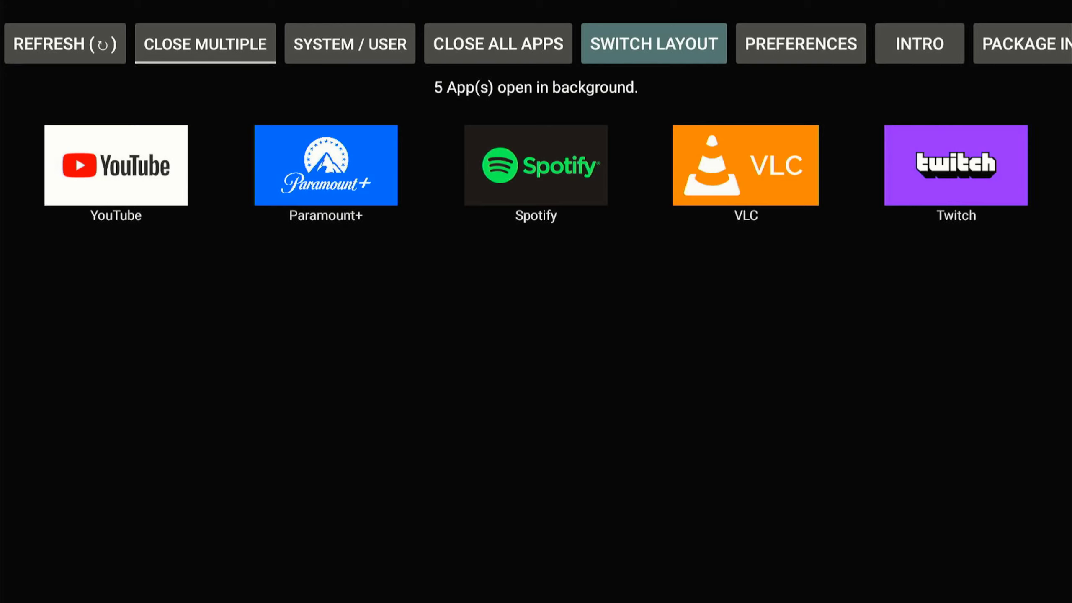
Step: Look through the apps that are open in the background
key("Down")
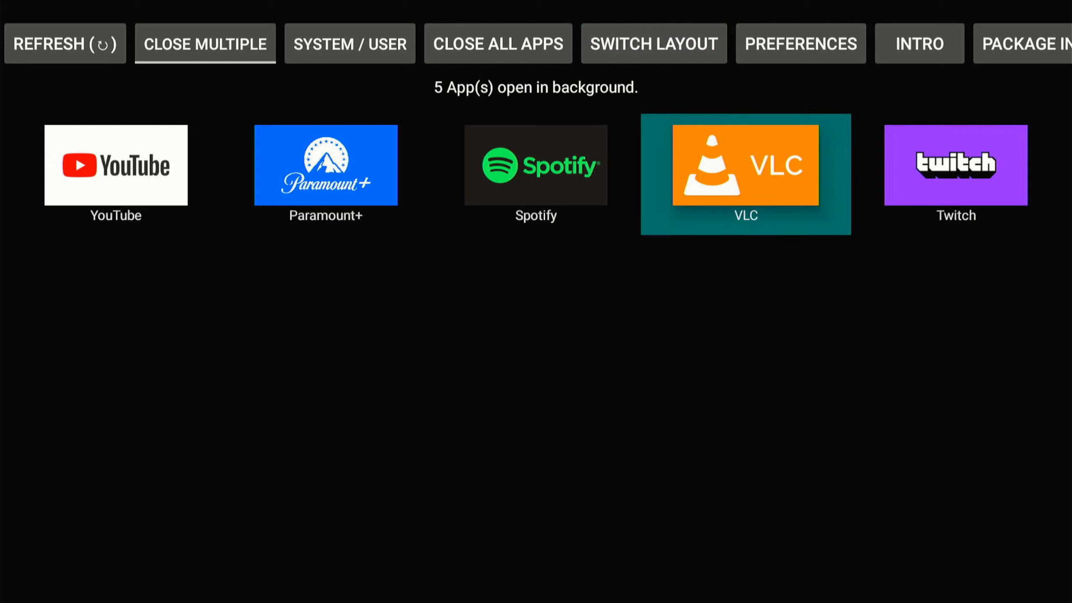
key("Left")
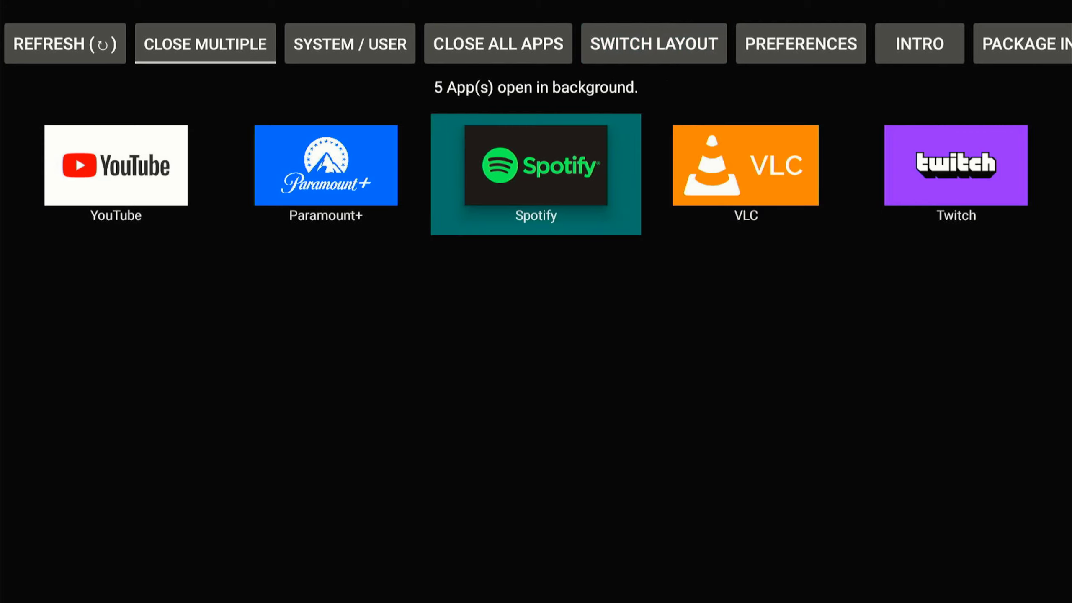
key("Left")
key("Right")
key("Right")
key("Left")
key("Left")
key("Left")
key("Right")
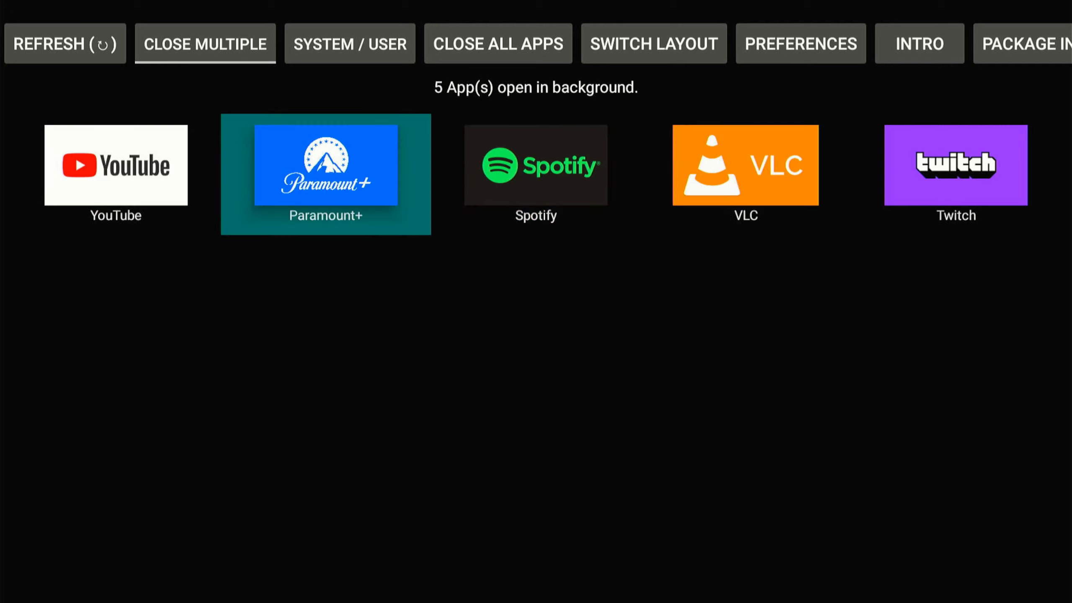
key("Right")
key("Right")
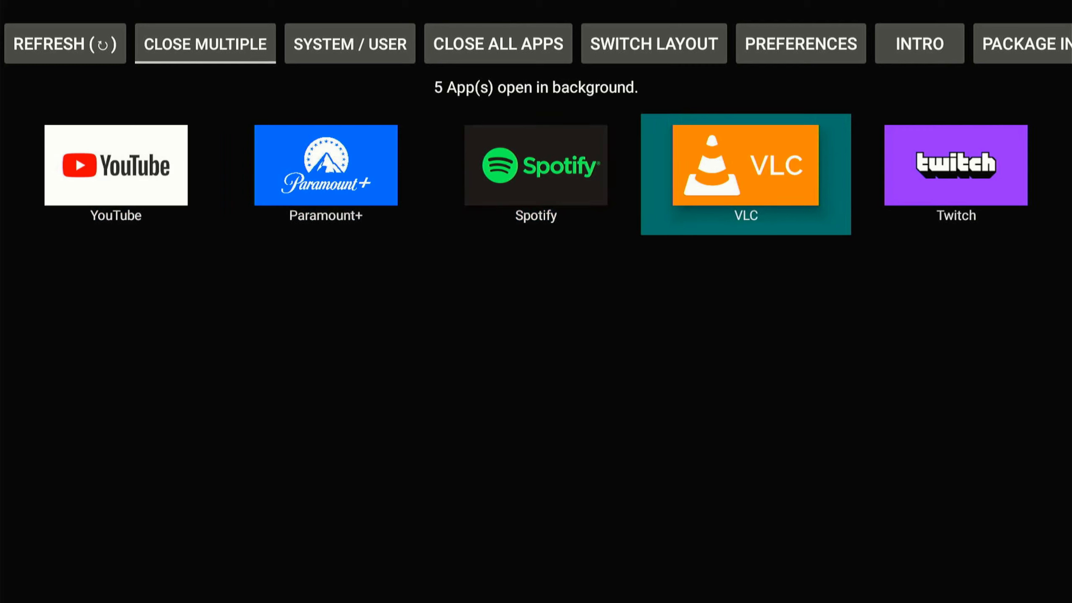
key("Right")
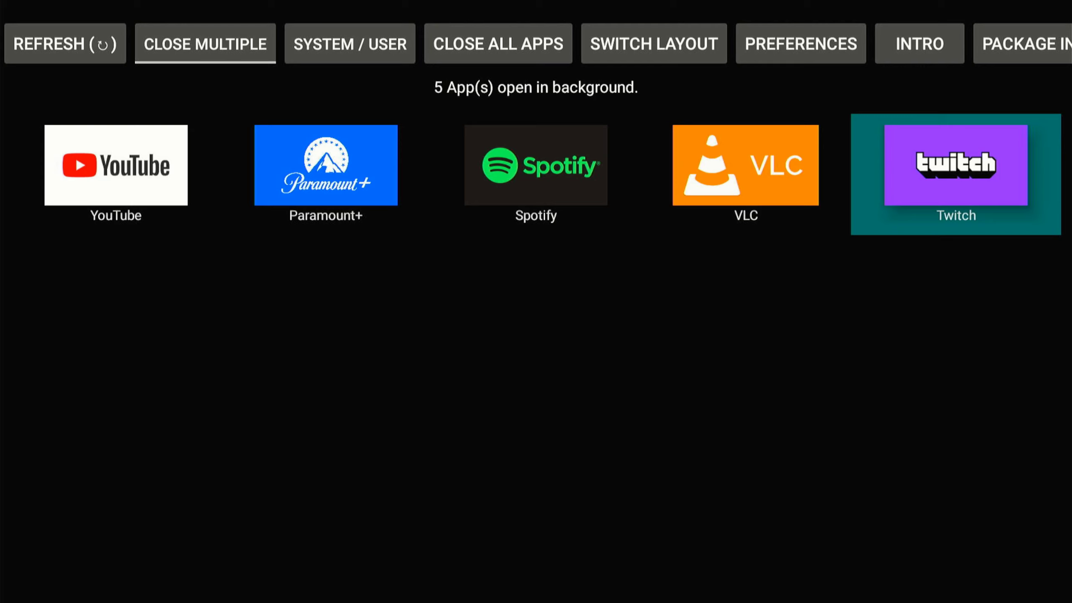
key("Left")
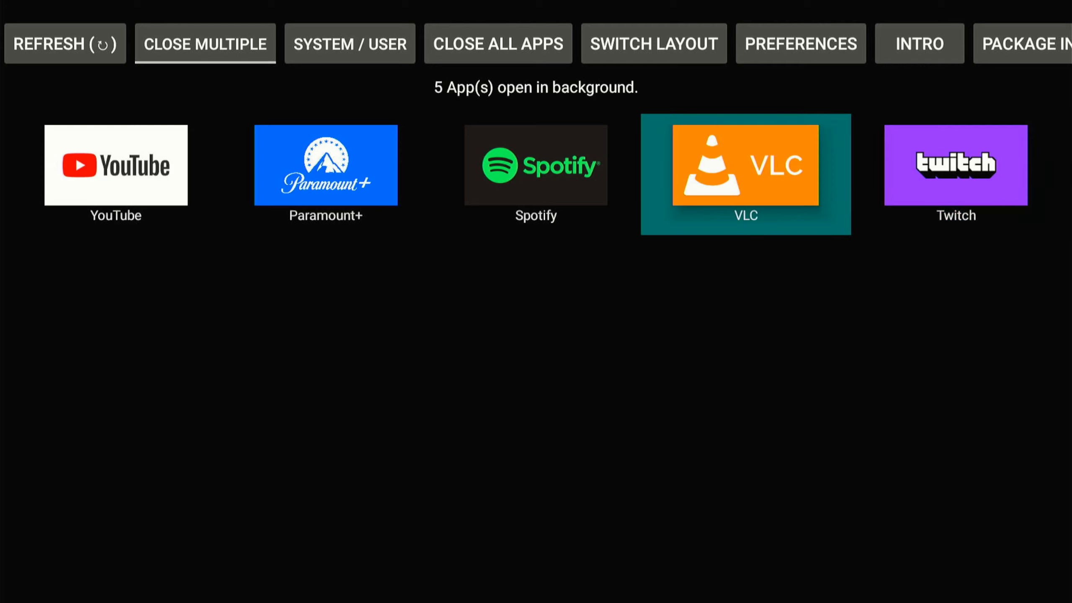
key("Left")
key("Left")
Step: Turn on Close Multiple and start closing the selected background apps
key("Up")
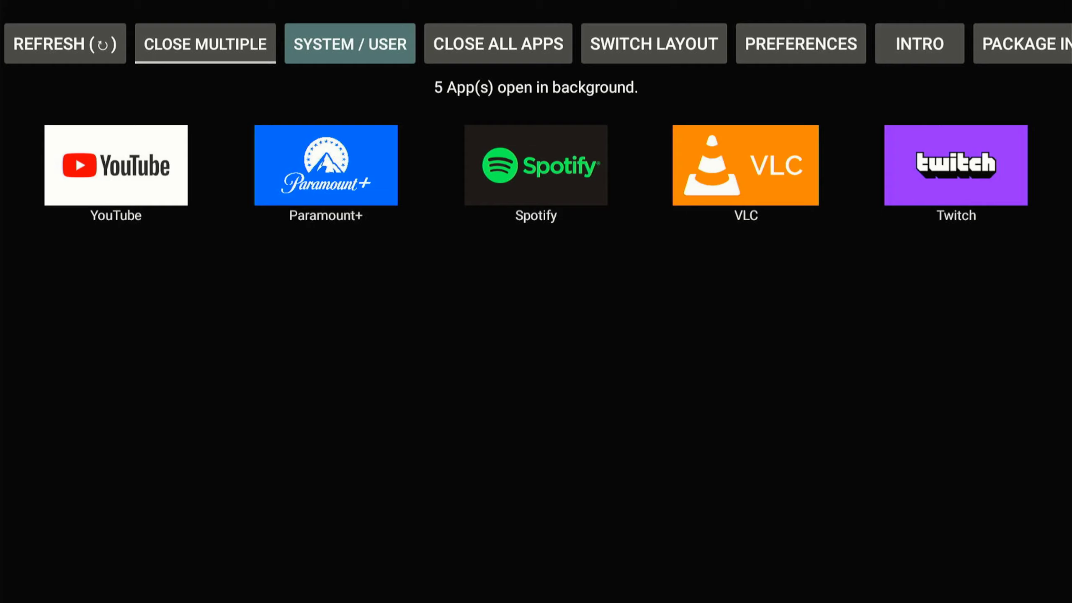
key("Left")
key("Return")
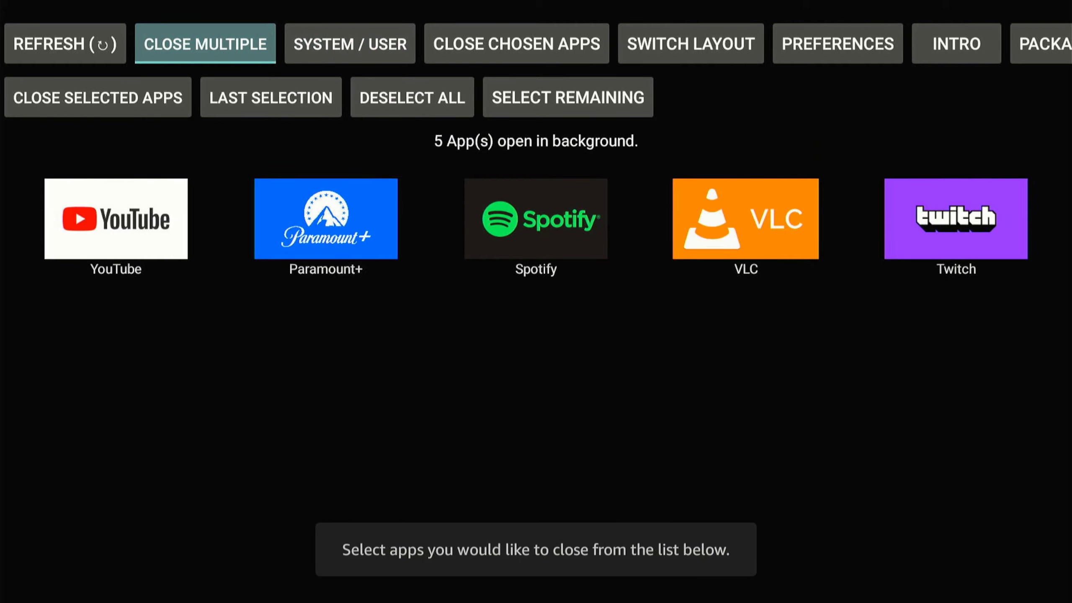
key("Down")
key("Left")
key("Return")
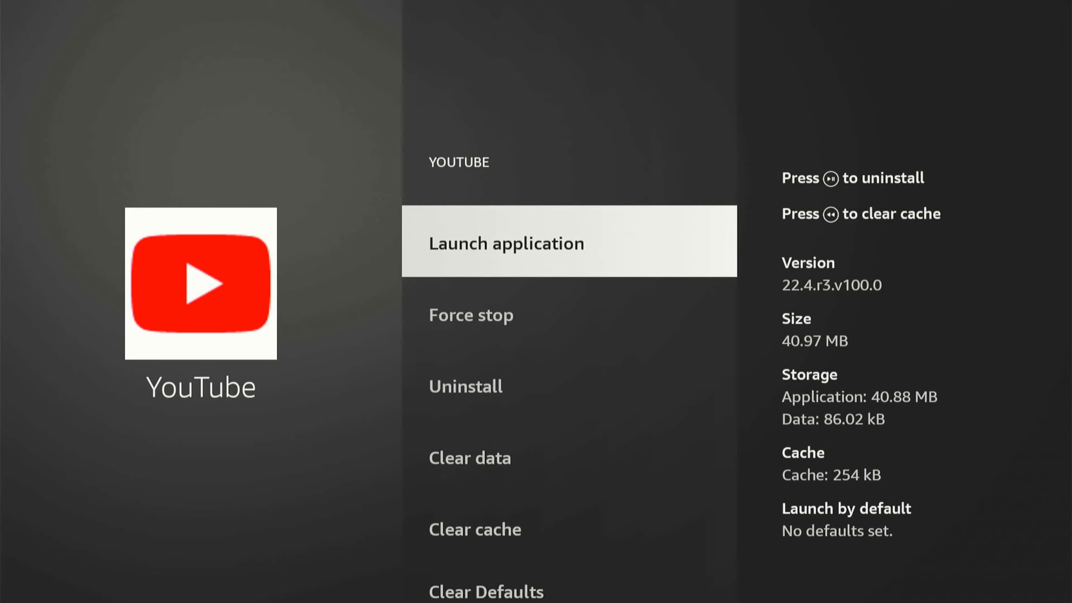
Step: Force stop YouTube, Paramount+, Spotify, VLC and Twitch one after another from their application details
key("Down")
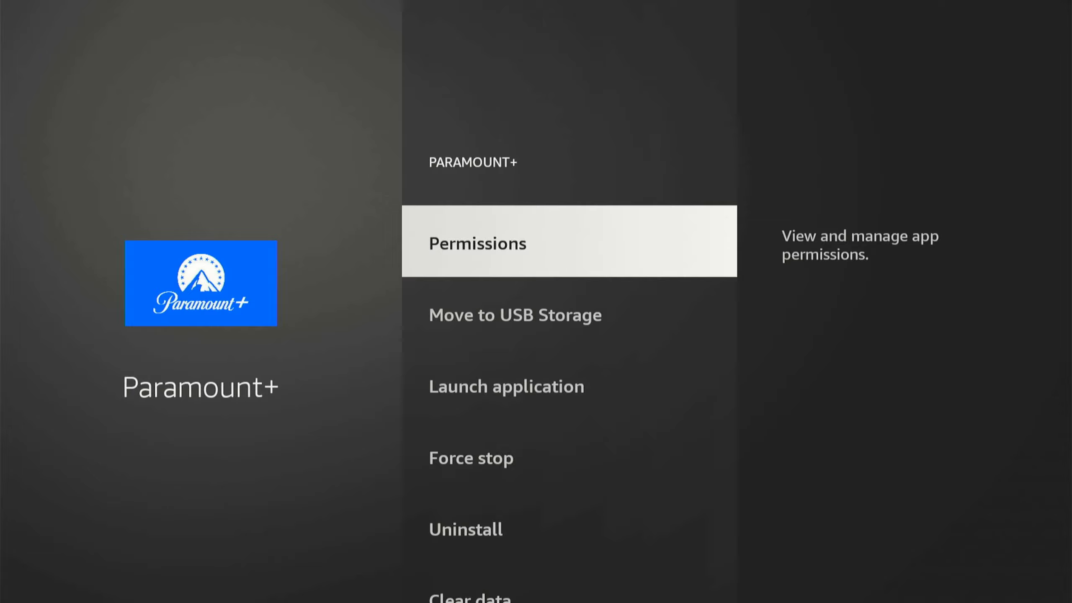
key("Down")
key("Down")
key("Down")
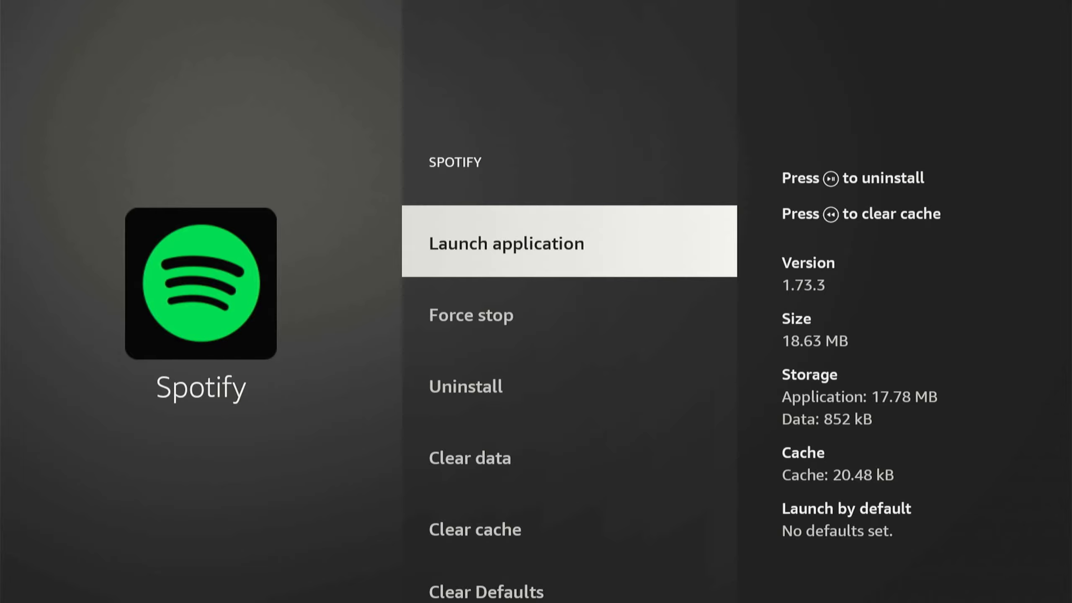
key("Down")
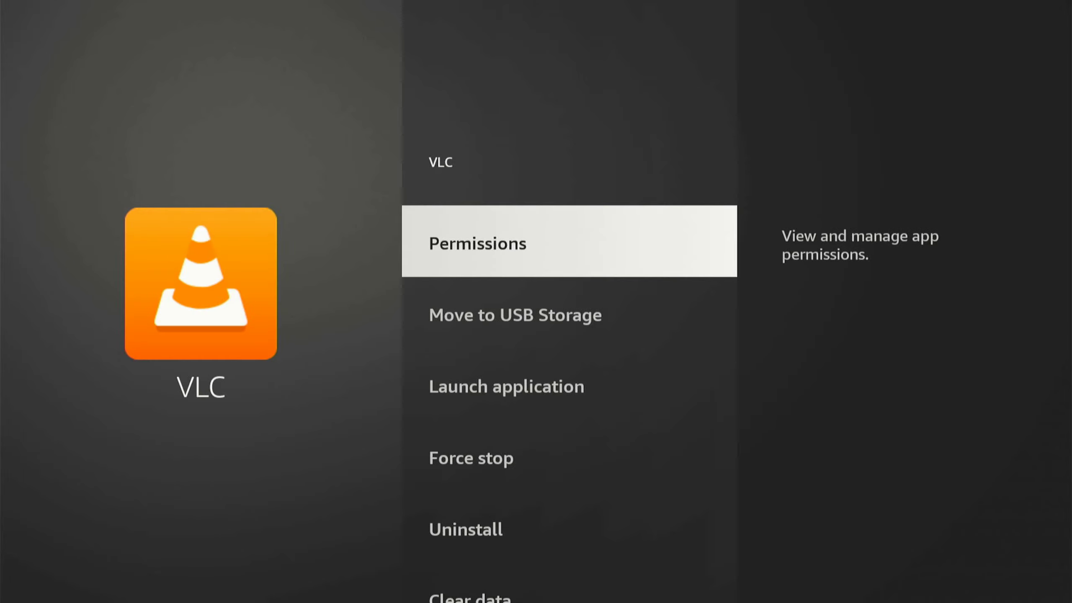
key("Down")
key("Down")
key("Down")
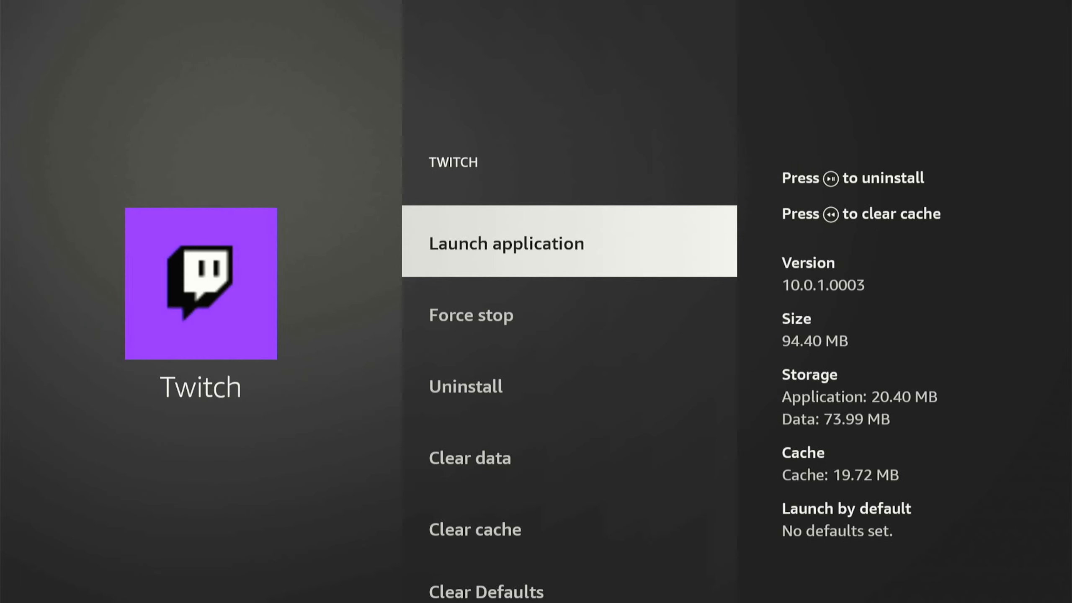
key("Down")
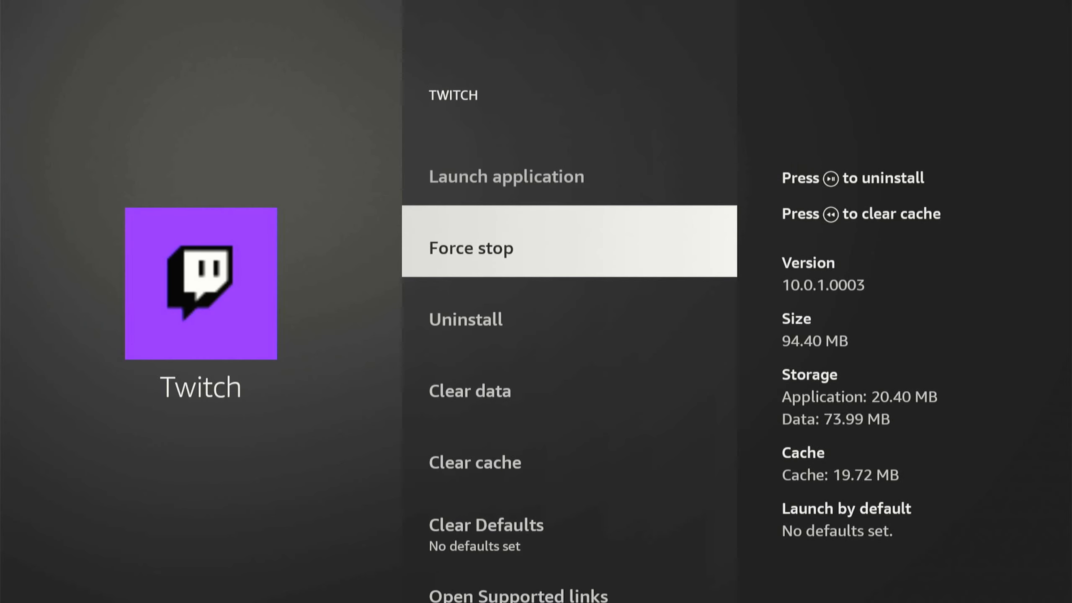